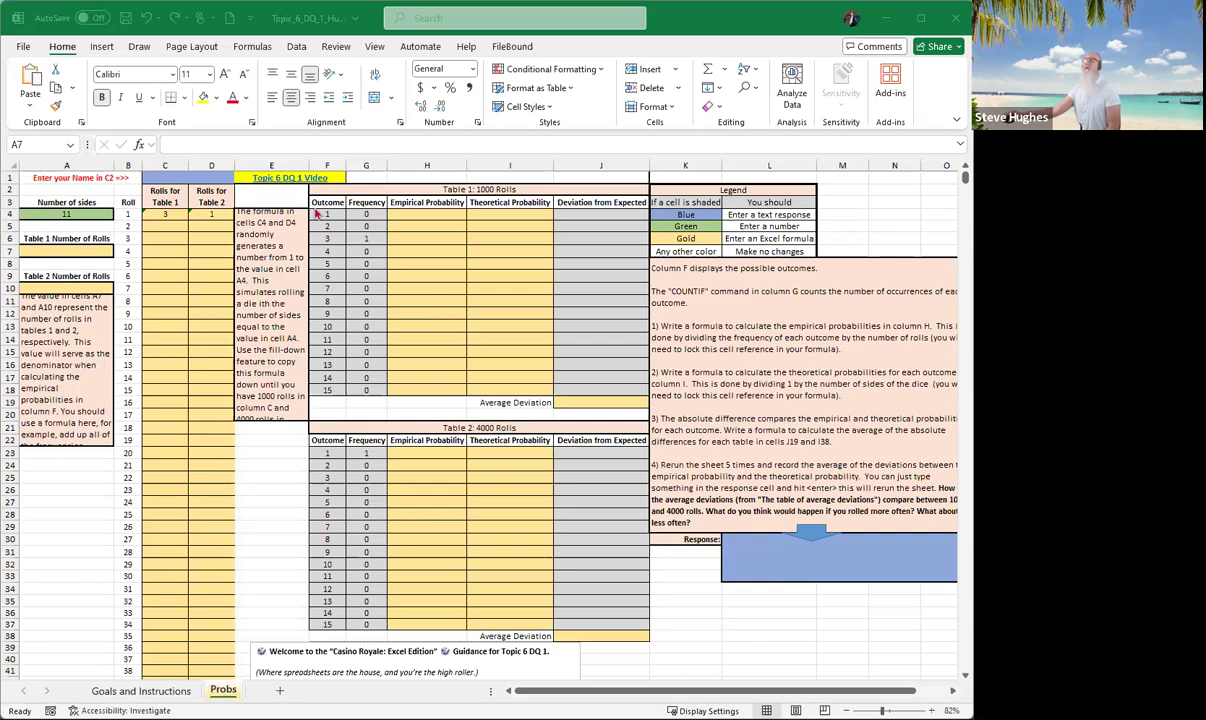
Enter "Math Whisperer" in the blue name cell C1 of the Probs sheet.
{"action": "left_click", "coordinate": [173, 177]}
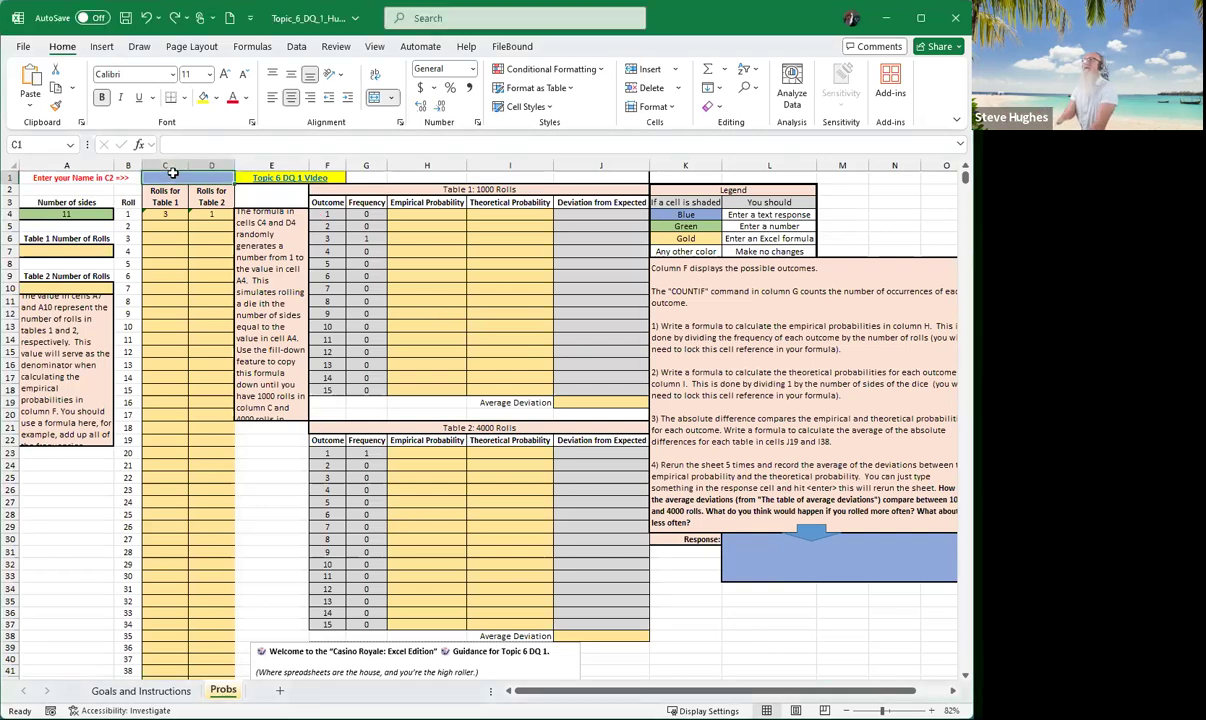
{"action": "type", "text": "Math"}
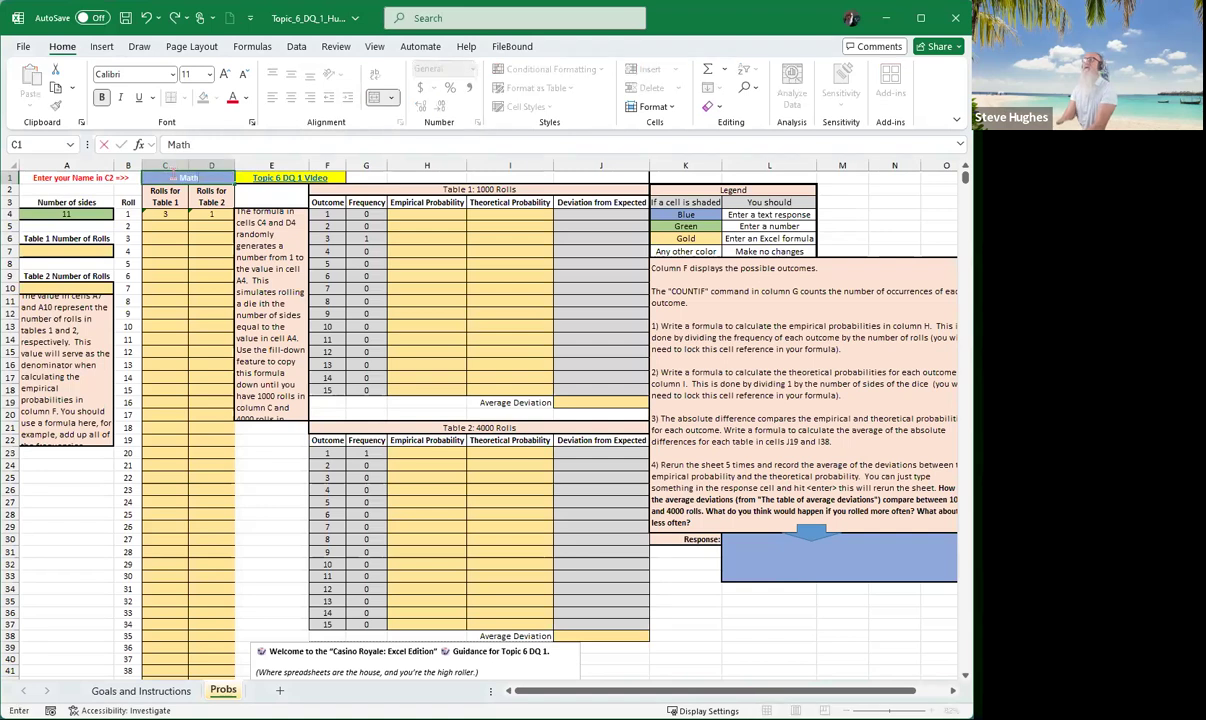
{"action": "type", "text": " Whisperer"}
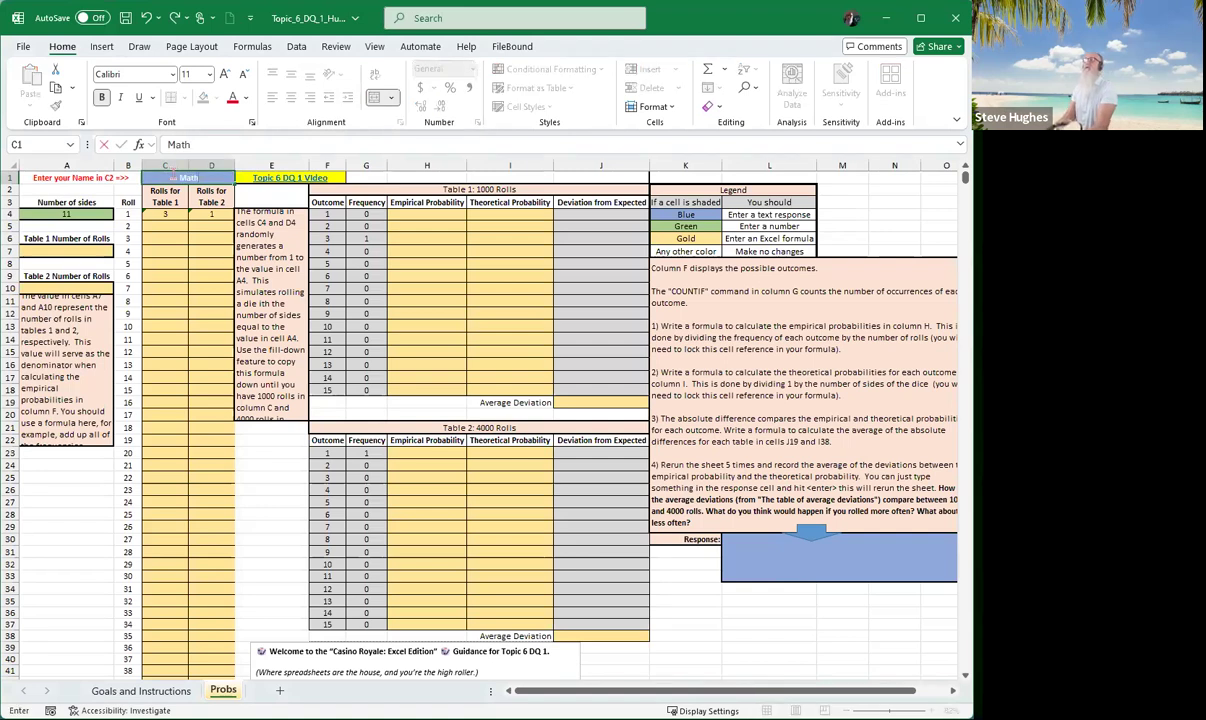
{"action": "key", "text": "Return"}
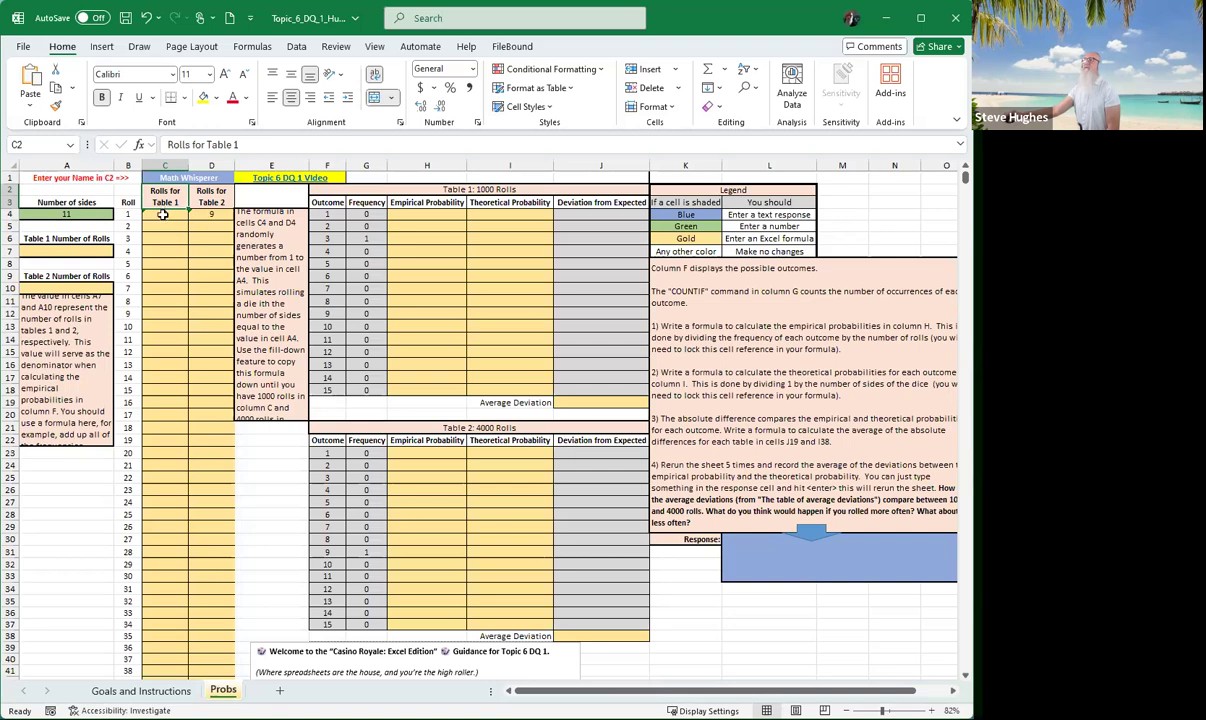
Enter the formula =COUNT(C:C) in cell A7 to count the Table 1 rolls.
{"action": "left_click", "coordinate": [162, 214]}
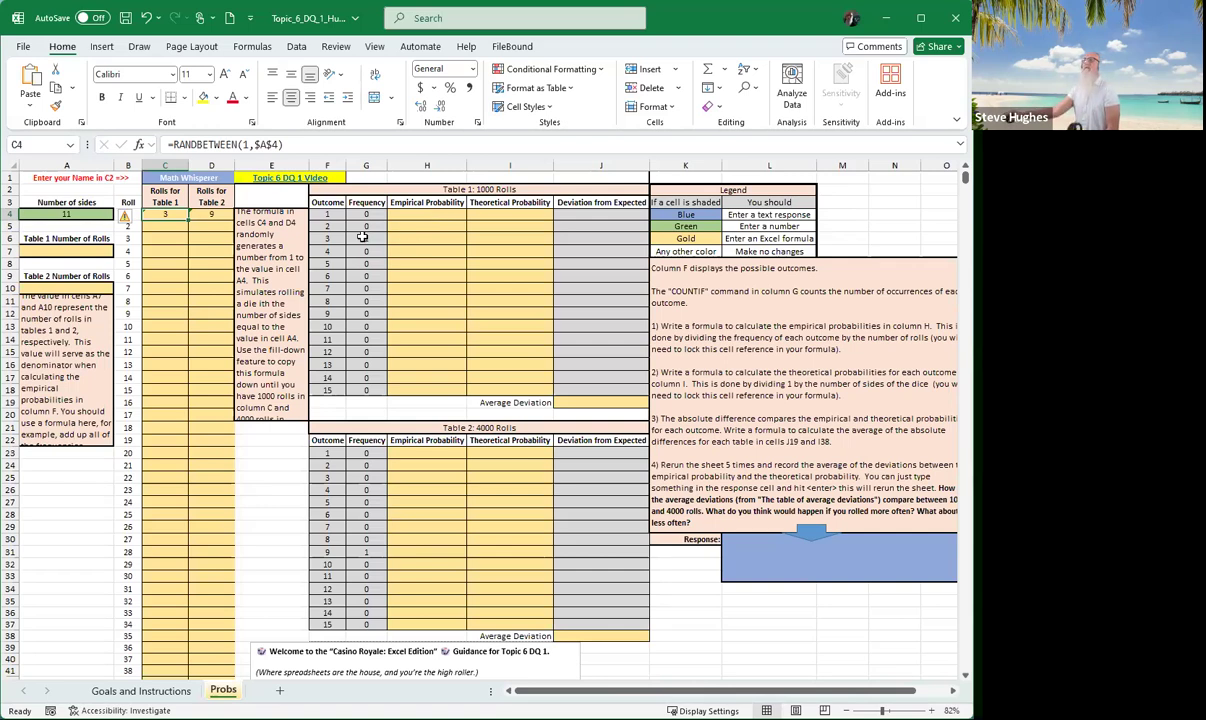
{"action": "left_click", "coordinate": [63, 253]}
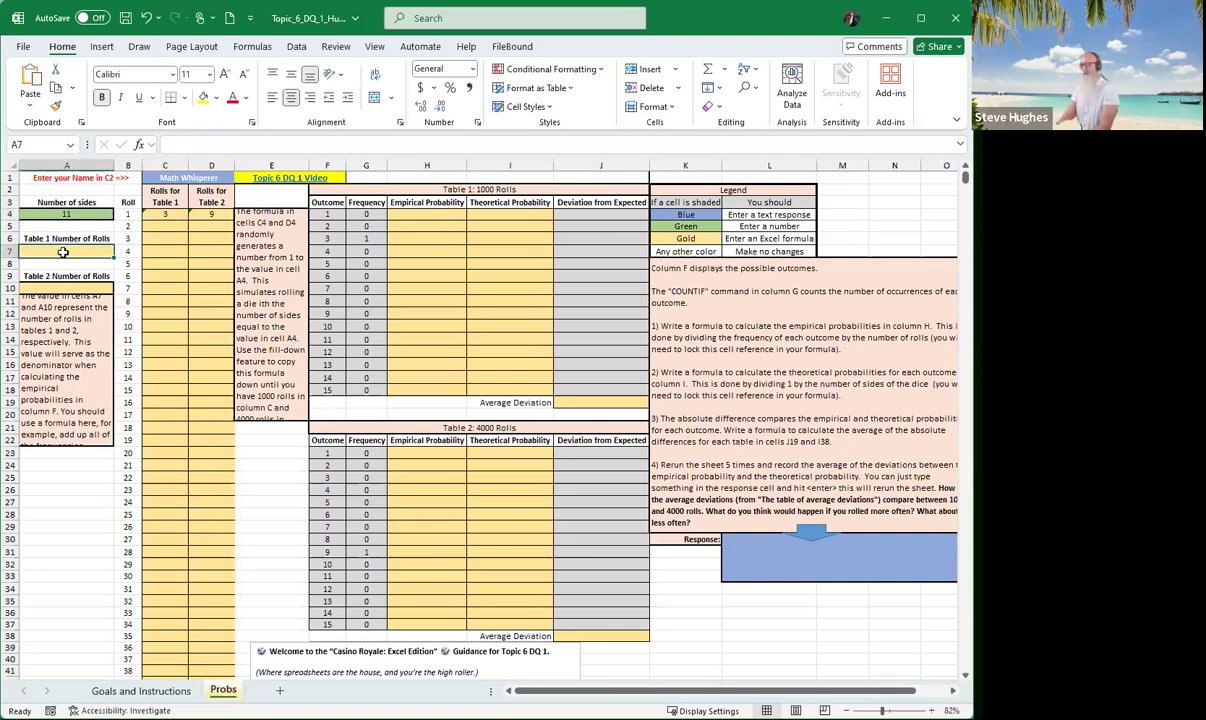
{"action": "type", "text": "="}
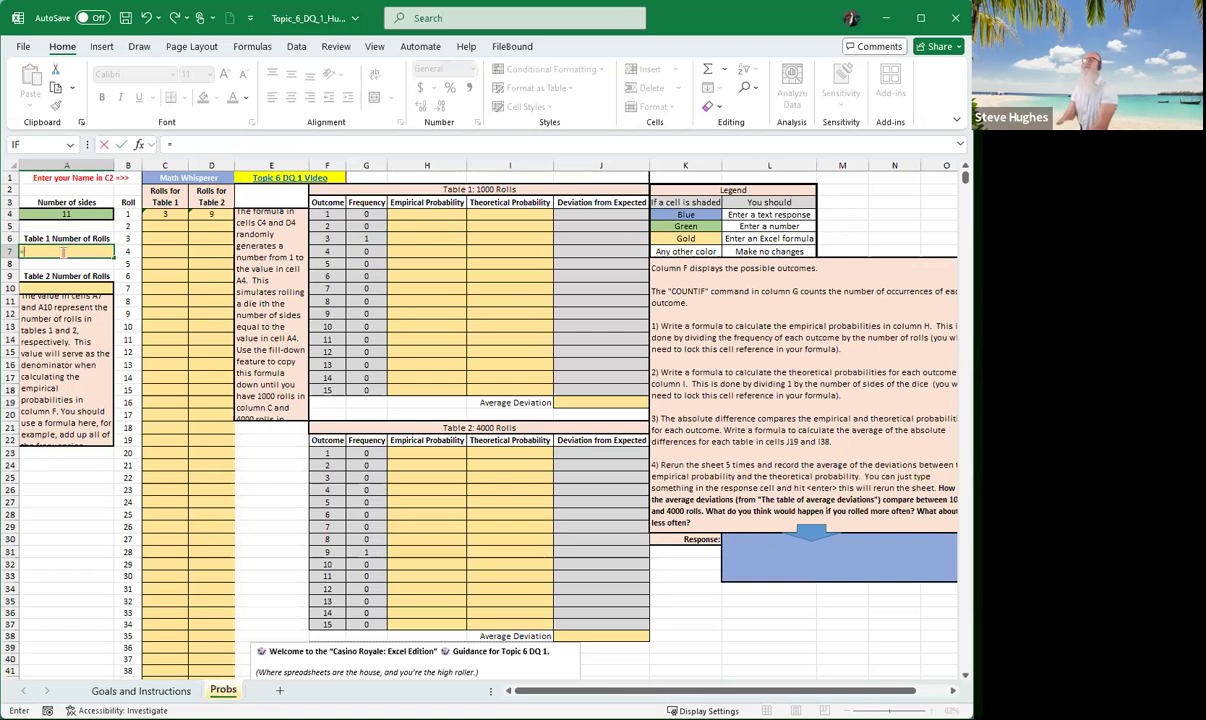
{"action": "type", "text": "count("}
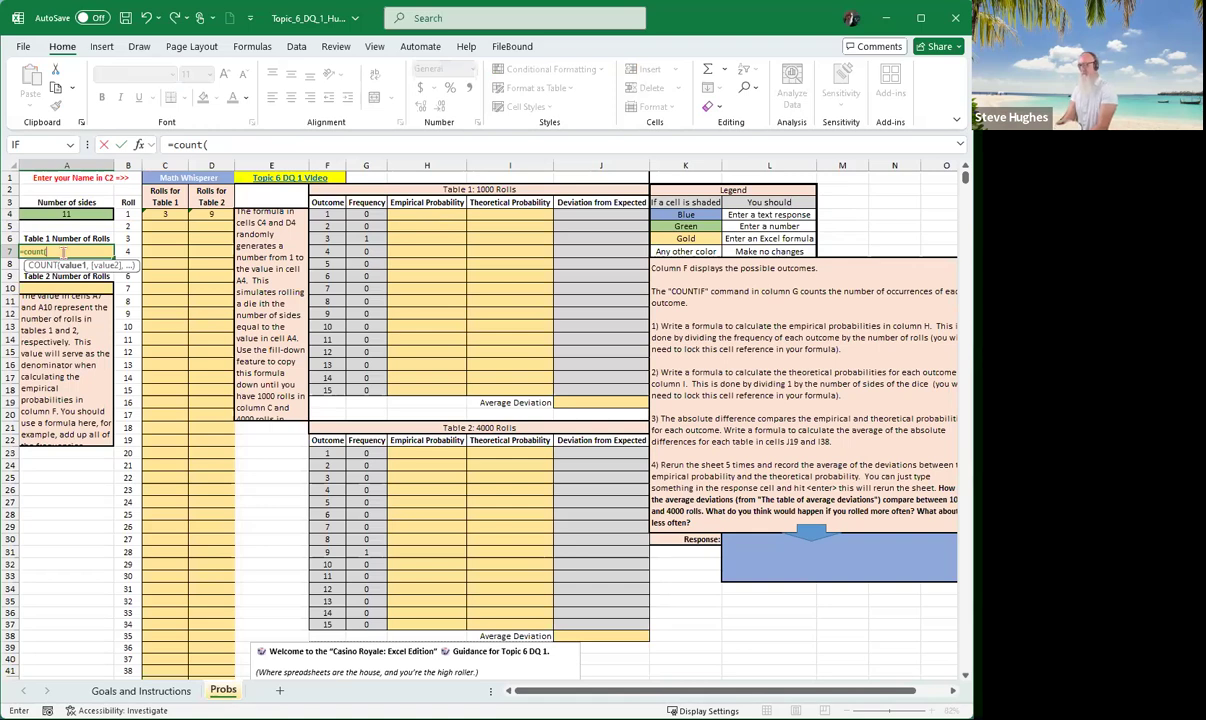
{"action": "type", "text": "c:"}
{"action": "key", "text": "Return"}
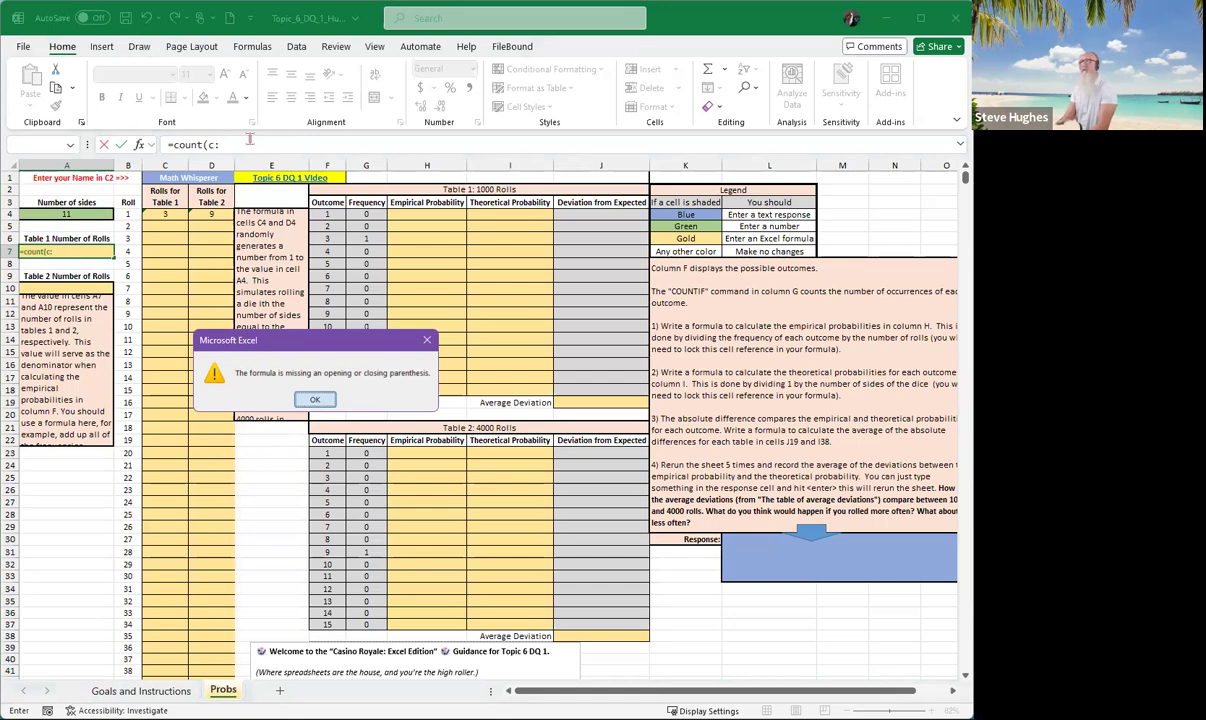
{"action": "key", "text": "Return"}
{"action": "type", "text": "c)"}
{"action": "key", "text": "Return"}
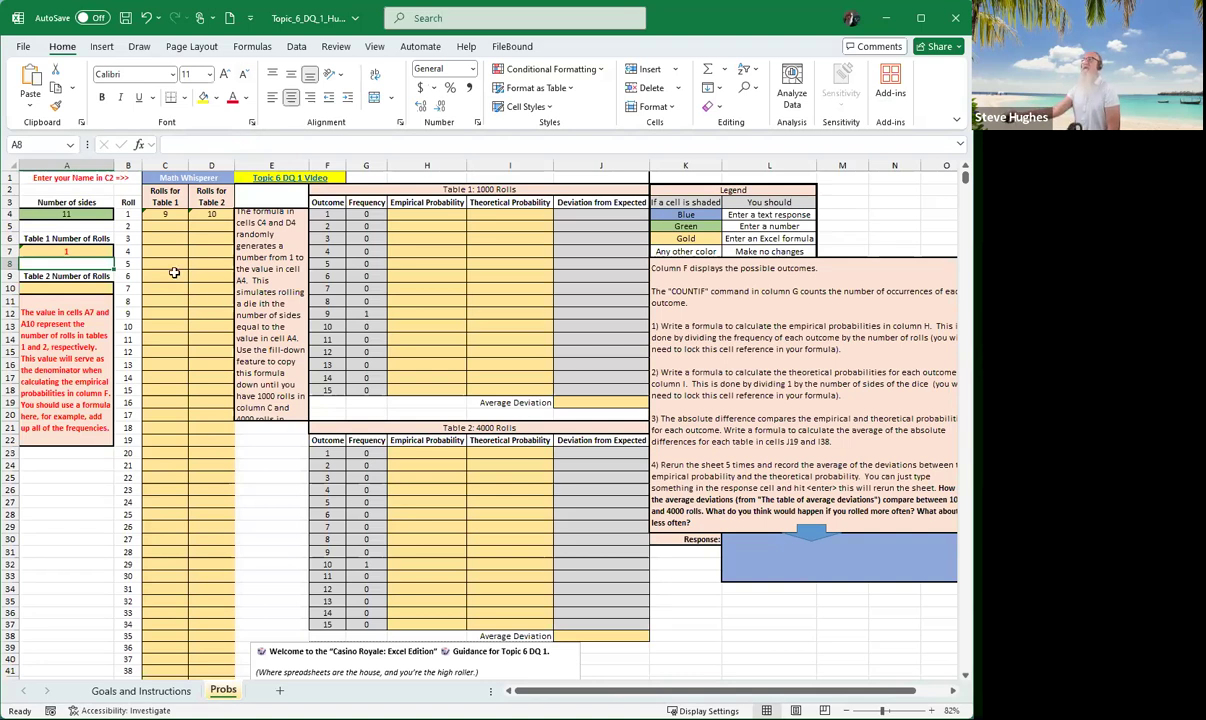
Fill the RANDBETWEEN formula from C4 down to C1003, giving 1000 rolls for Table 1.
{"action": "left_click", "coordinate": [158, 237]}
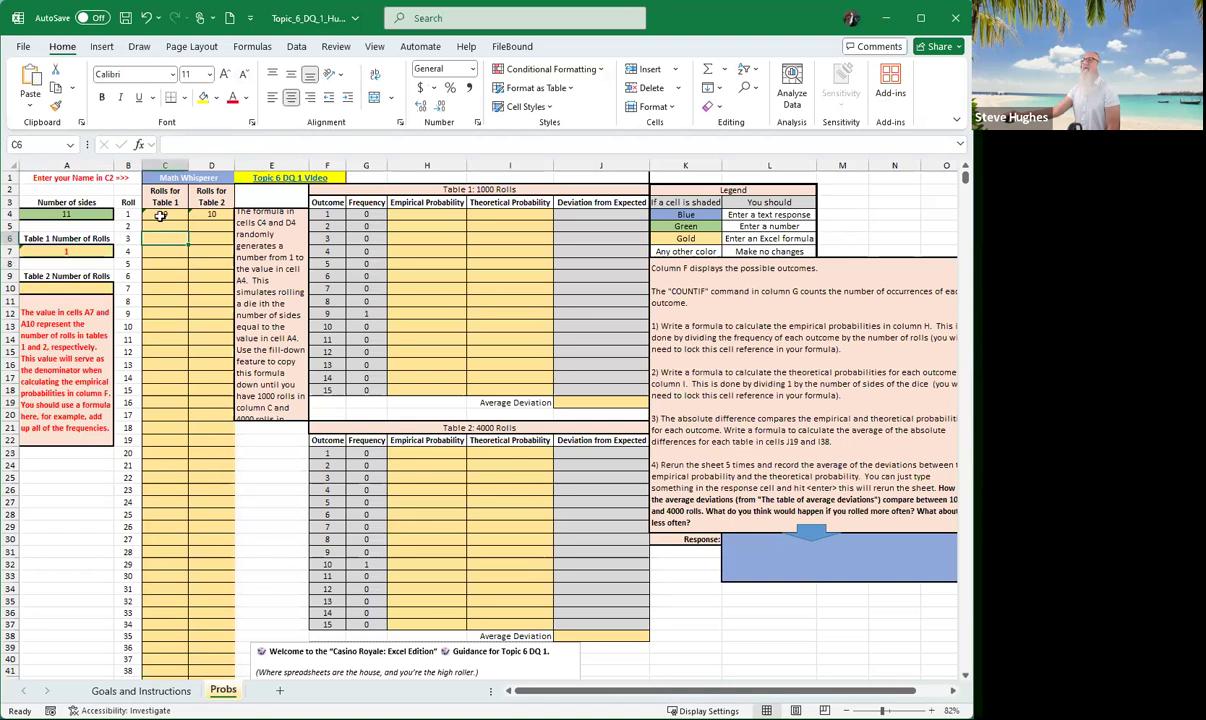
{"action": "left_click", "coordinate": [158, 214]}
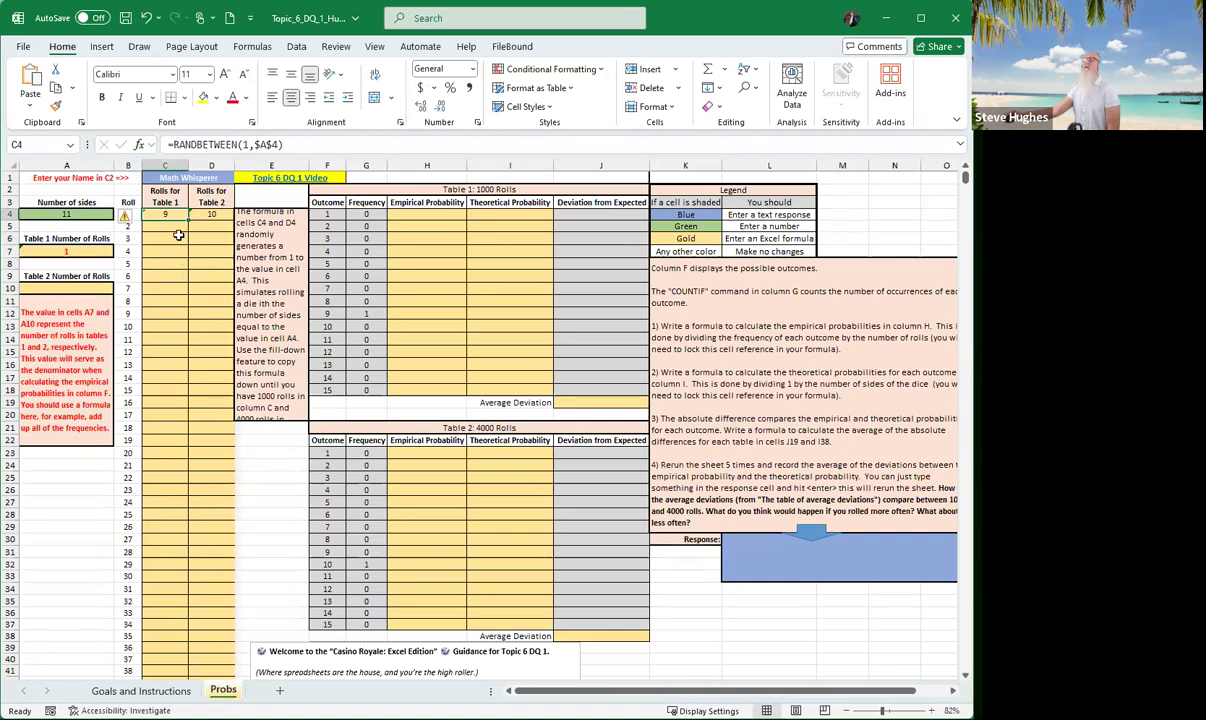
{"action": "left_click_drag", "start_coordinate": [188, 220], "coordinate": [176, 699]}
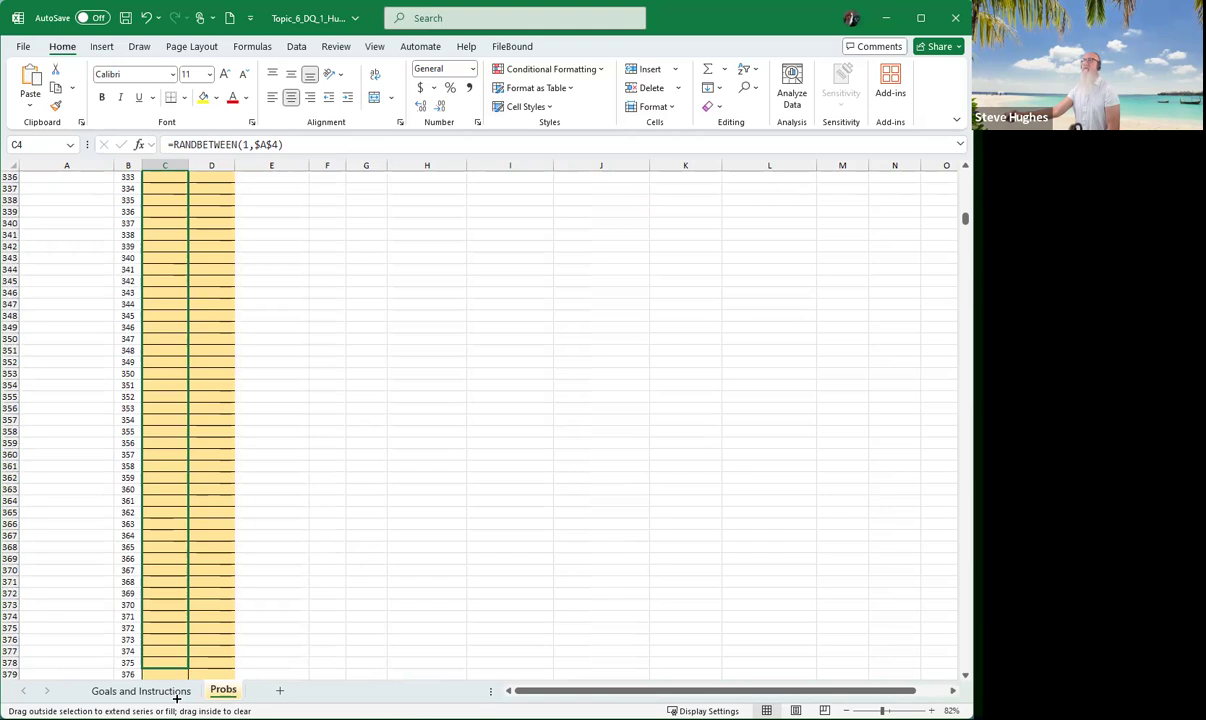
{"action": "left_click_drag", "start_coordinate": [176, 699], "coordinate": [176, 699]}
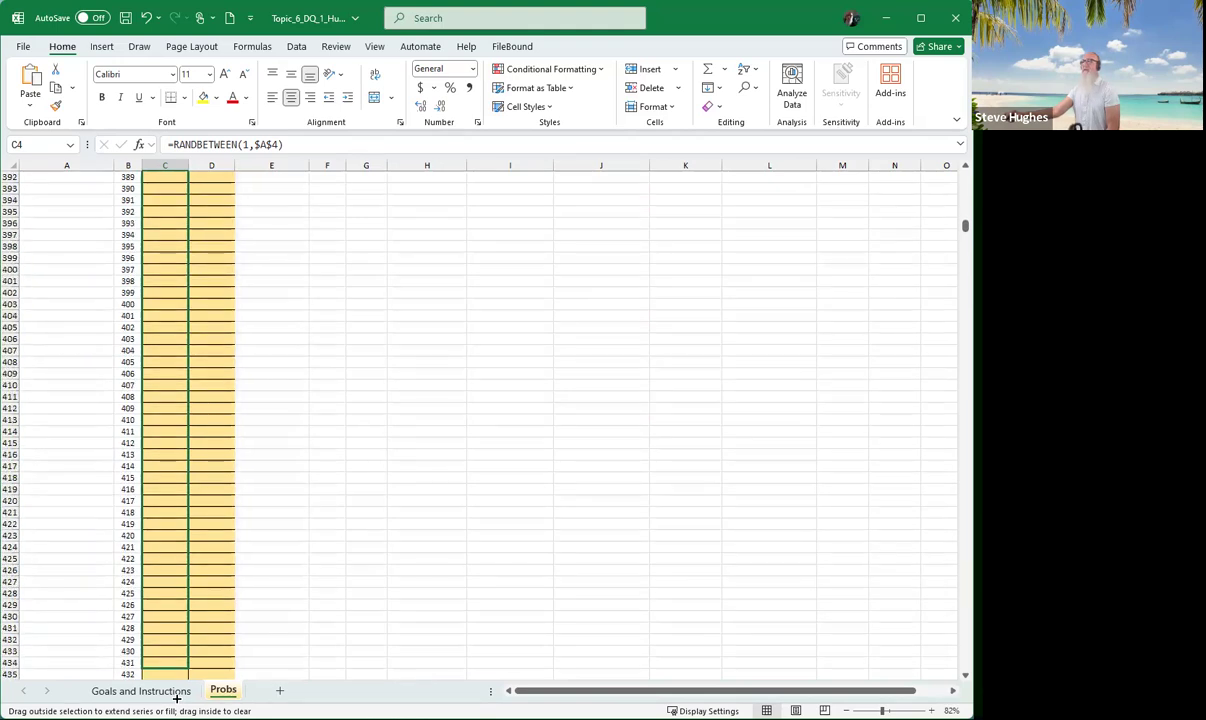
{"action": "left_click_drag", "start_coordinate": [176, 699], "coordinate": [176, 699]}
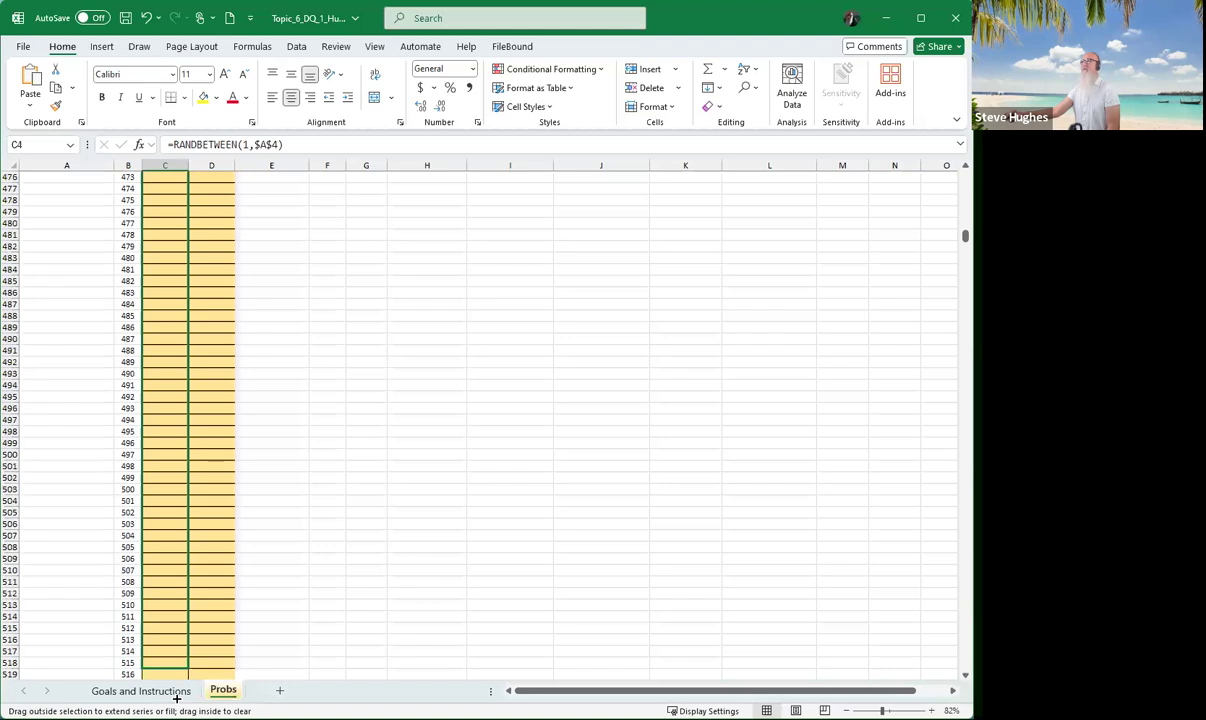
{"action": "left_click_drag", "start_coordinate": [176, 699], "coordinate": [176, 699]}
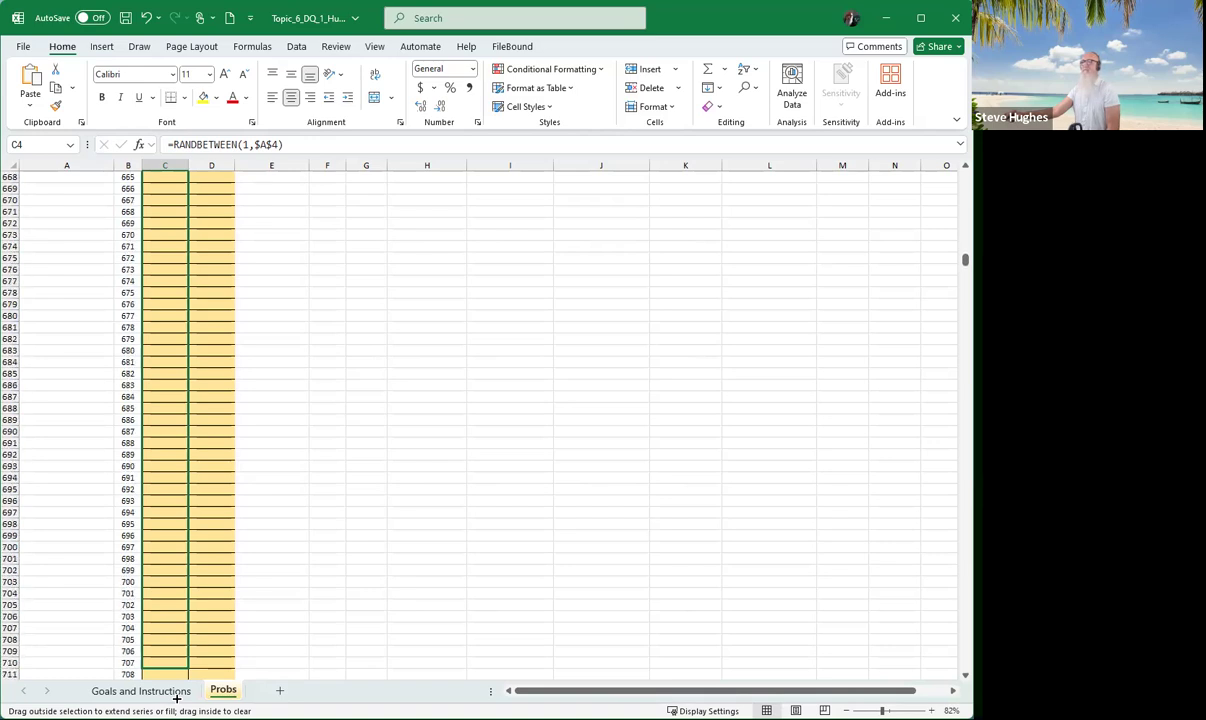
{"action": "left_click_drag", "start_coordinate": [175, 697], "coordinate": [176, 697]}
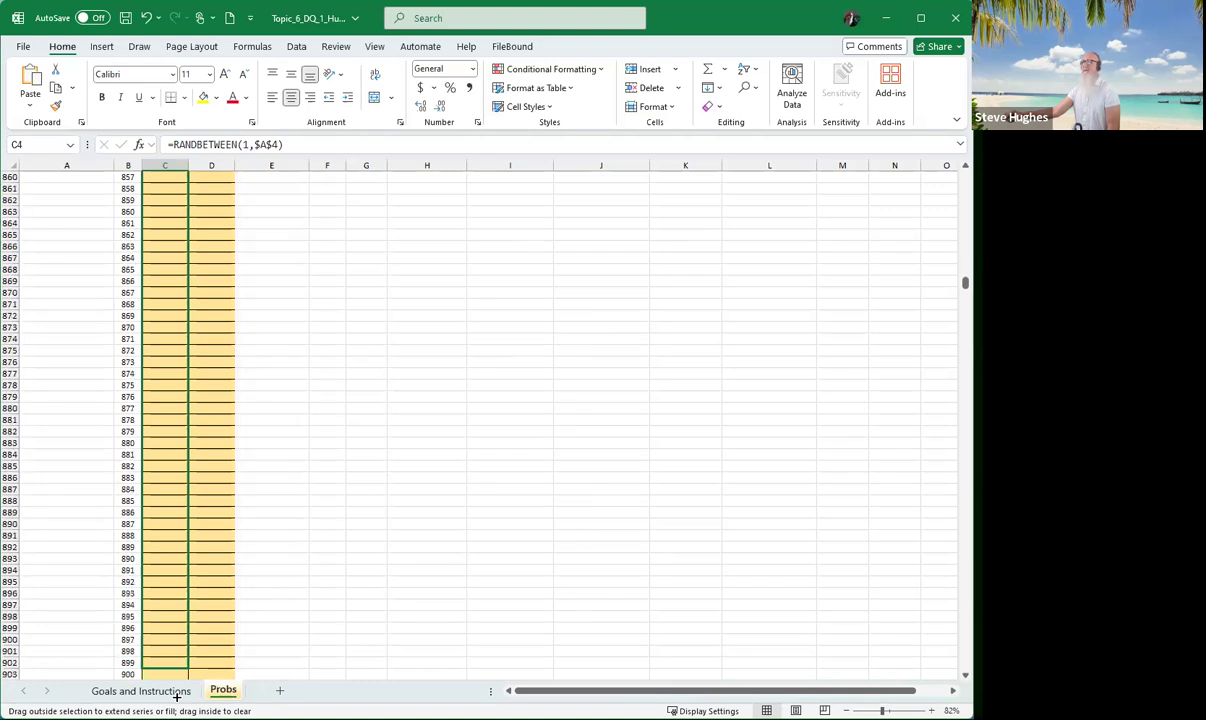
{"action": "left_click_drag", "start_coordinate": [176, 697], "coordinate": [176, 697]}
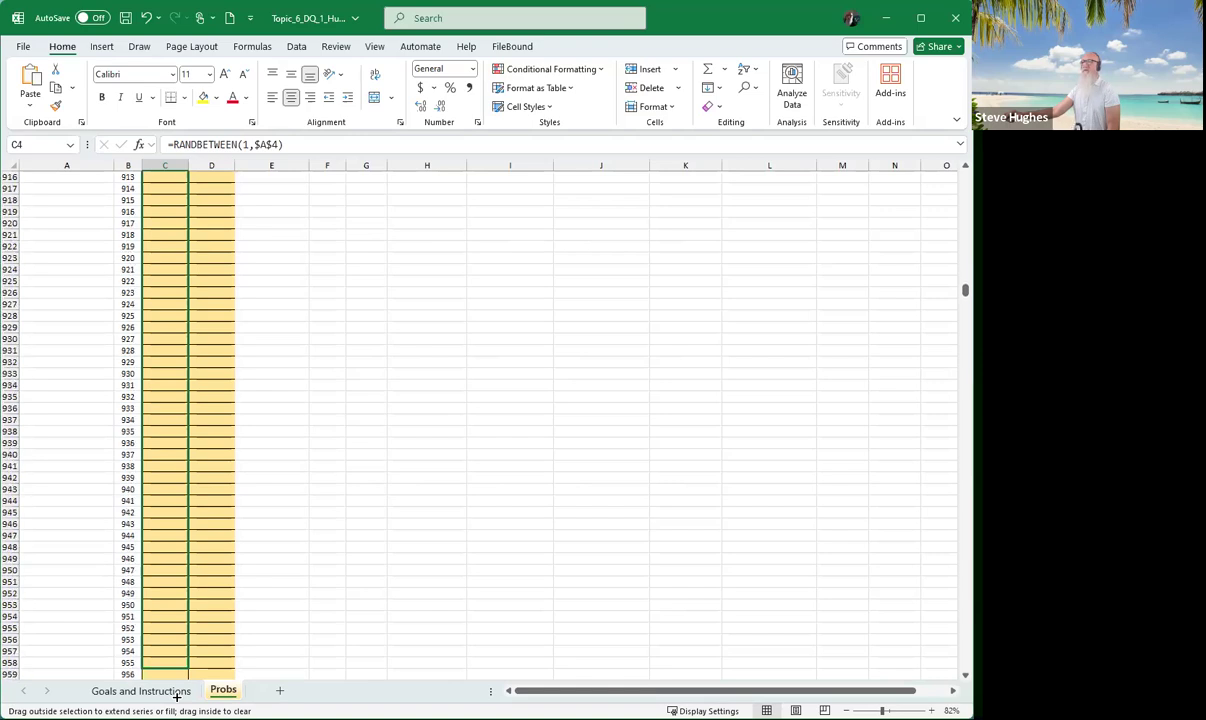
{"action": "mouse_move", "coordinate": [177, 695]}
{"action": "left_mouse_down"}
{"action": "mouse_move", "coordinate": [177, 679]}
{"action": "mouse_move", "coordinate": [174, 690]}
{"action": "left_mouse_up"}
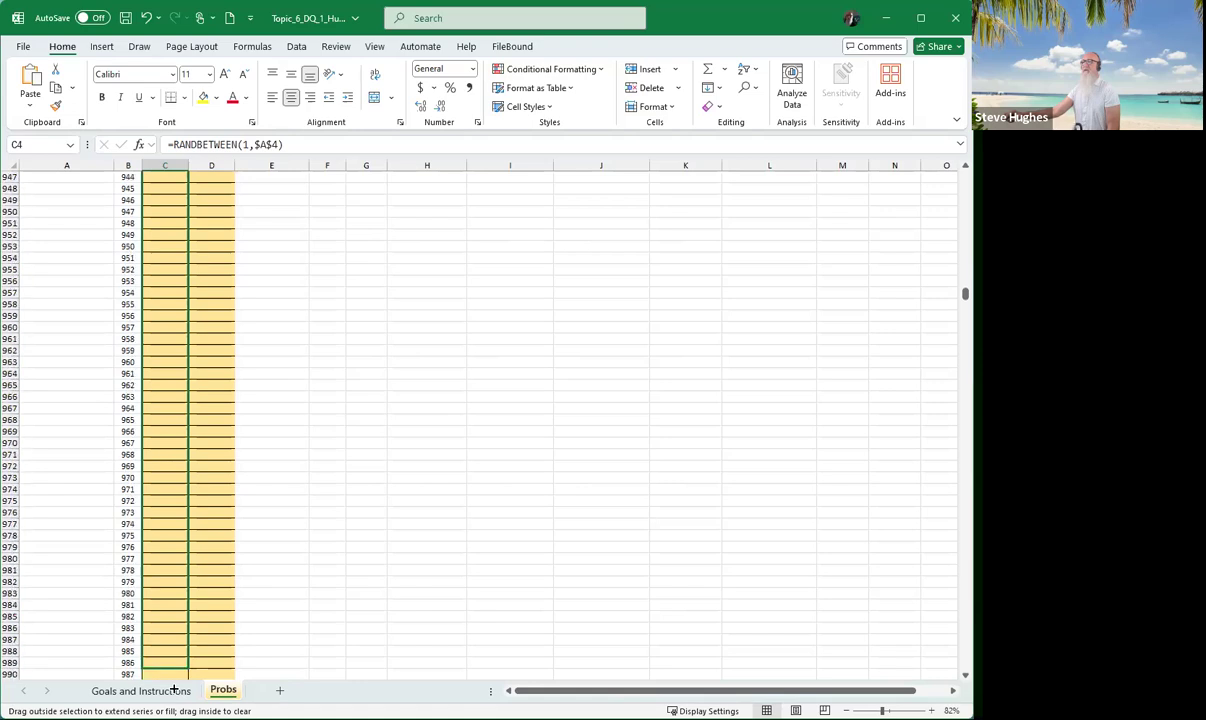
{"action": "left_click_drag", "start_coordinate": [174, 689], "coordinate": [165, 640]}
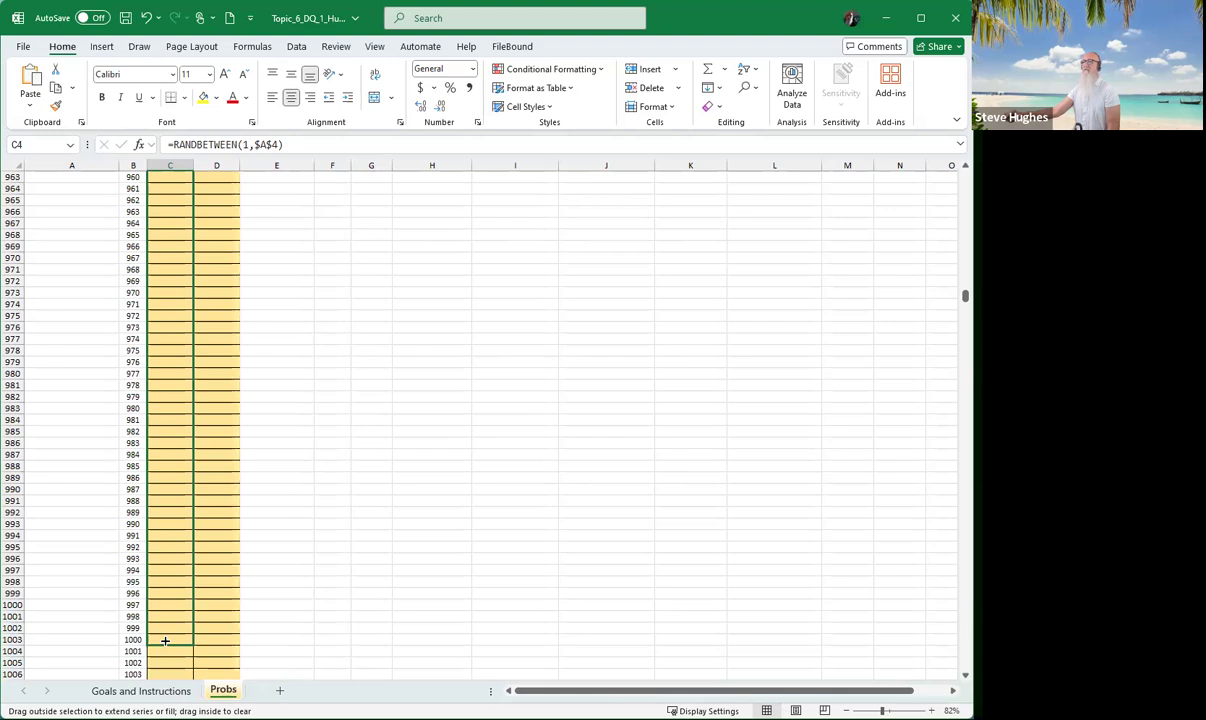
{"action": "left_click_drag", "start_coordinate": [165, 640], "coordinate": [165, 640]}
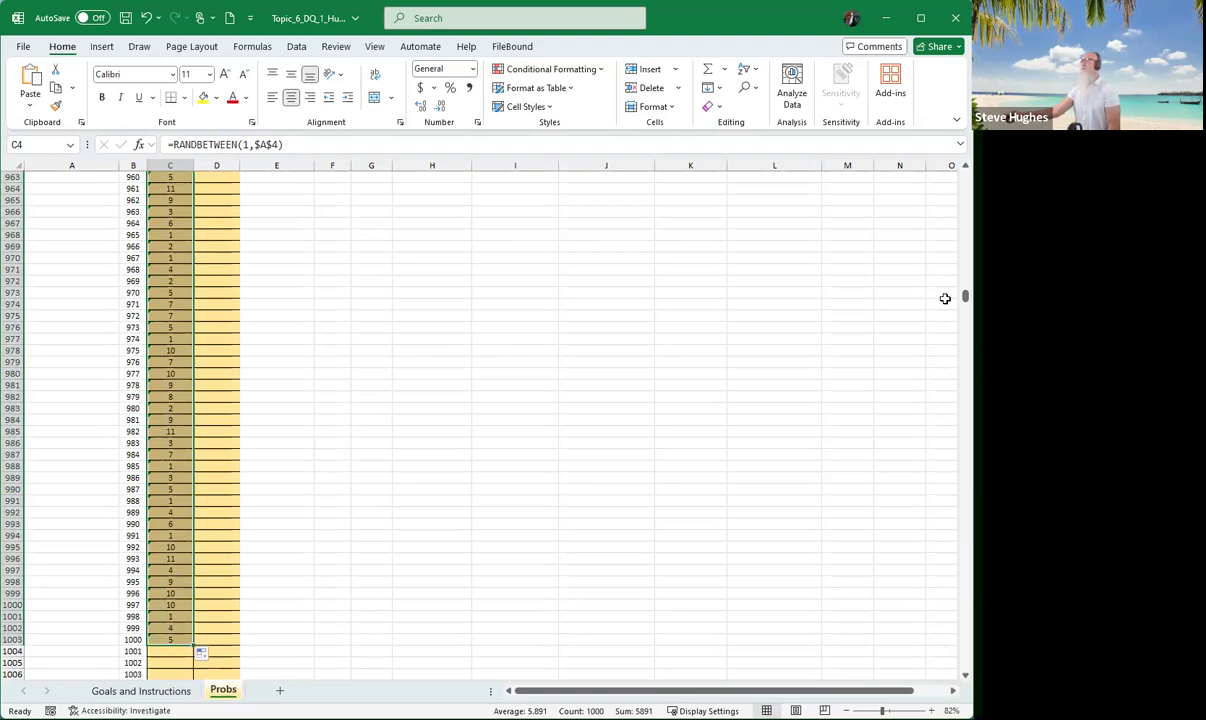
{"action": "left_click_drag", "start_coordinate": [965, 295], "coordinate": [945, 177]}
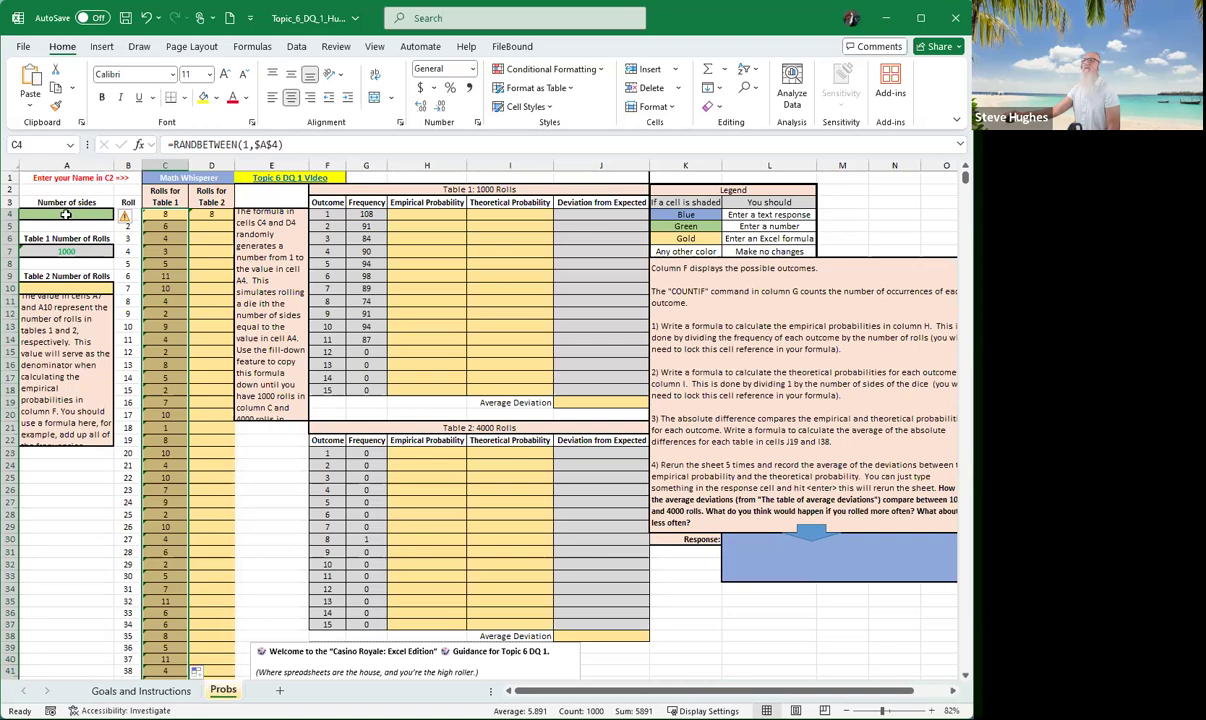
Try 12 as the number of sides in cell A4, and set it back to 11.
{"action": "left_click", "coordinate": [87, 216]}
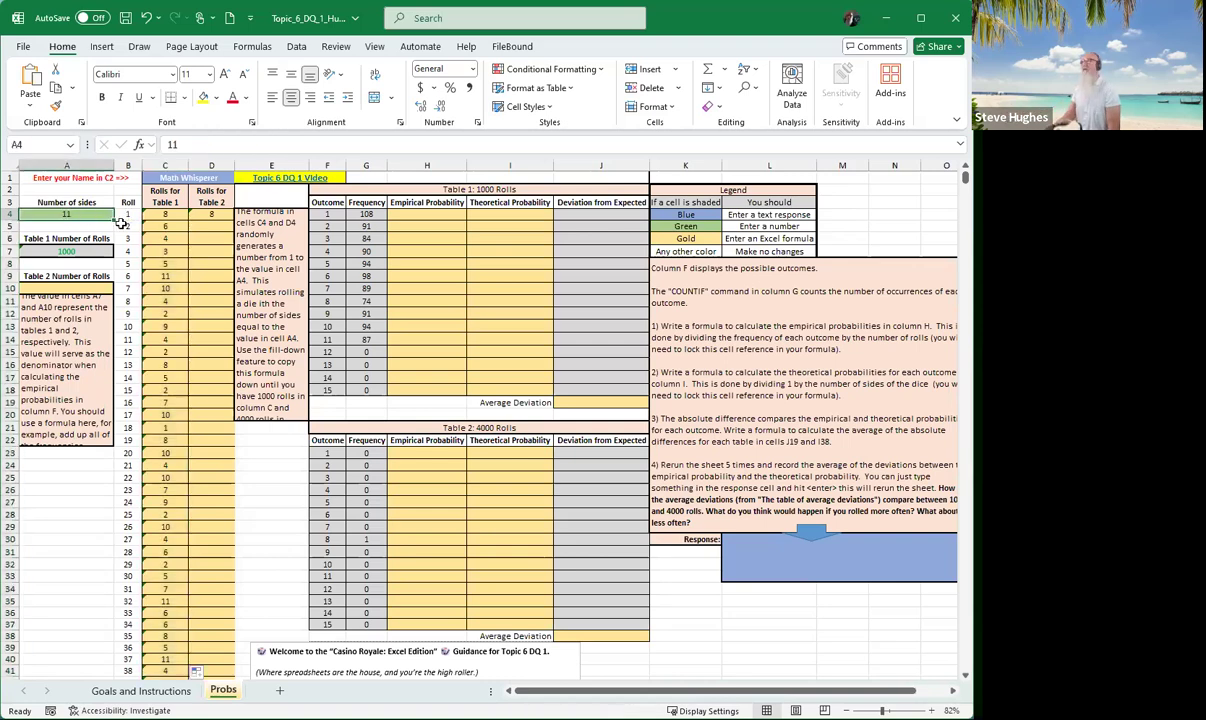
{"action": "type", "text": "12"}
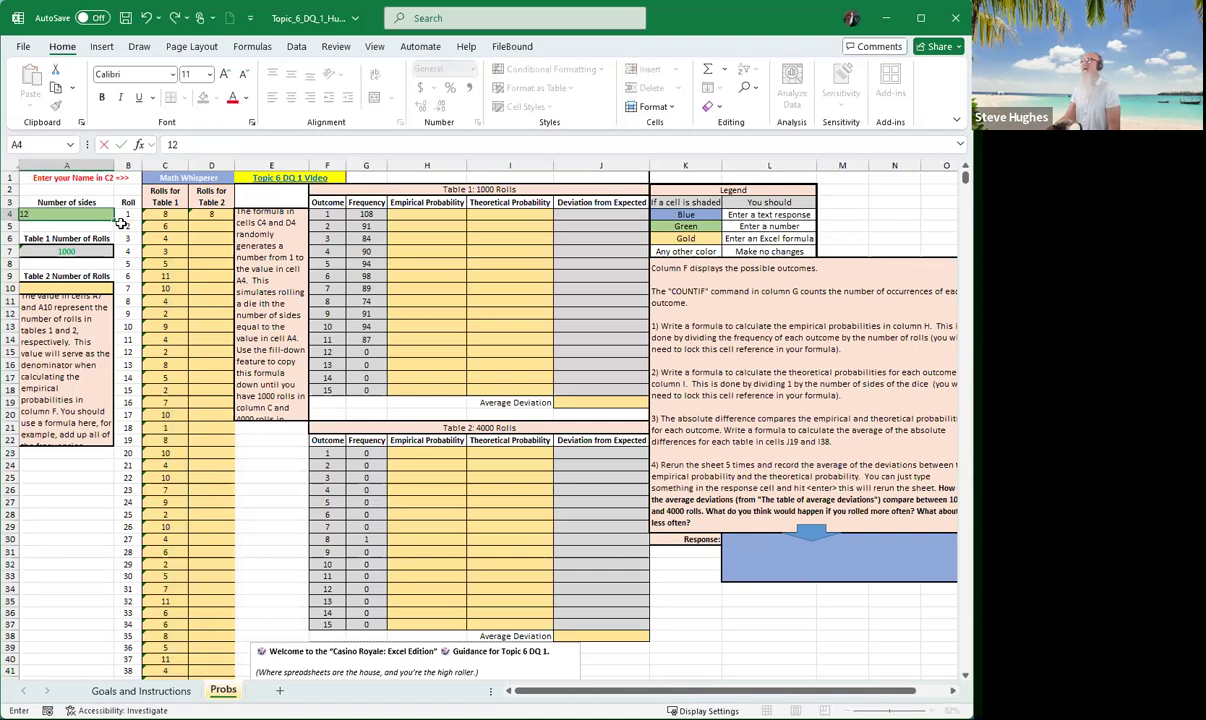
{"action": "key", "text": "Return"}
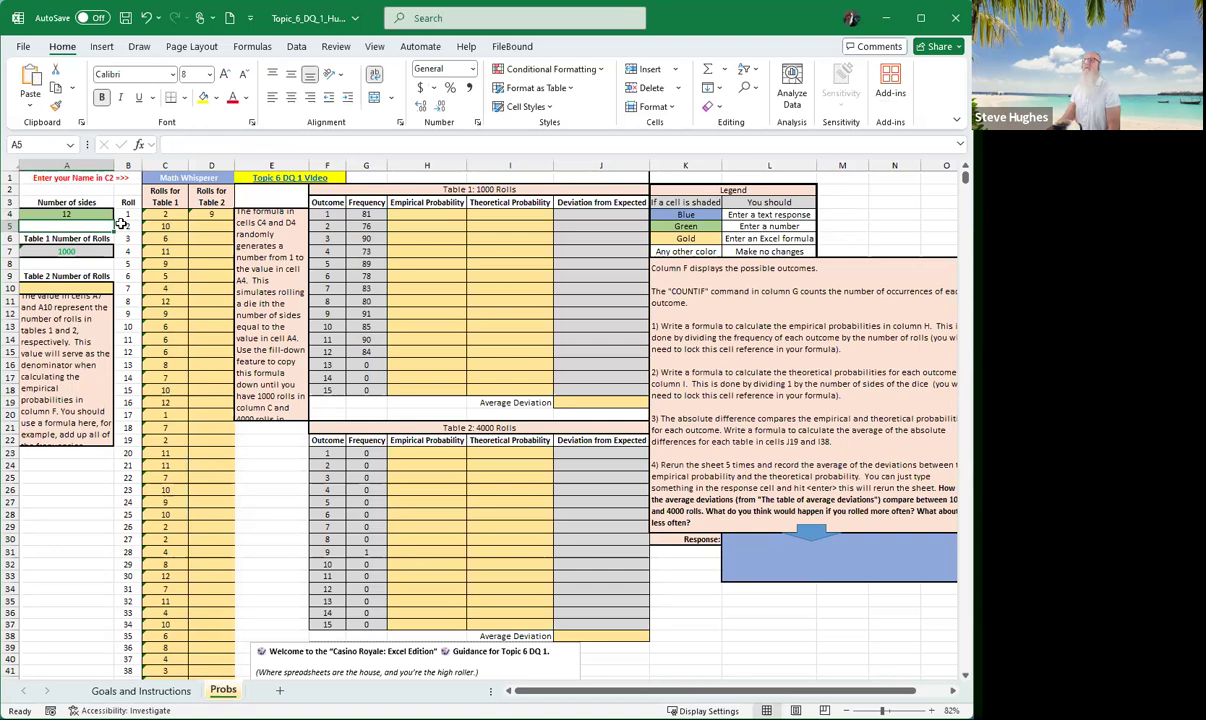
{"action": "key", "text": "Up"}
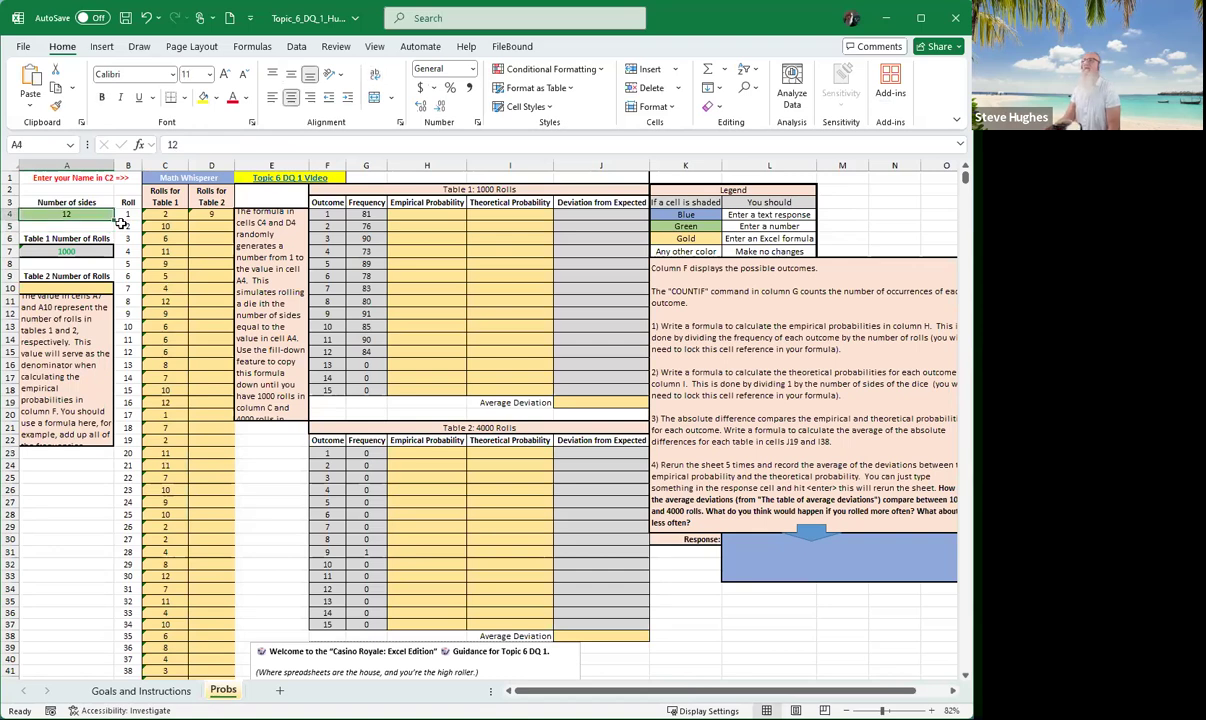
{"action": "type", "text": "11"}
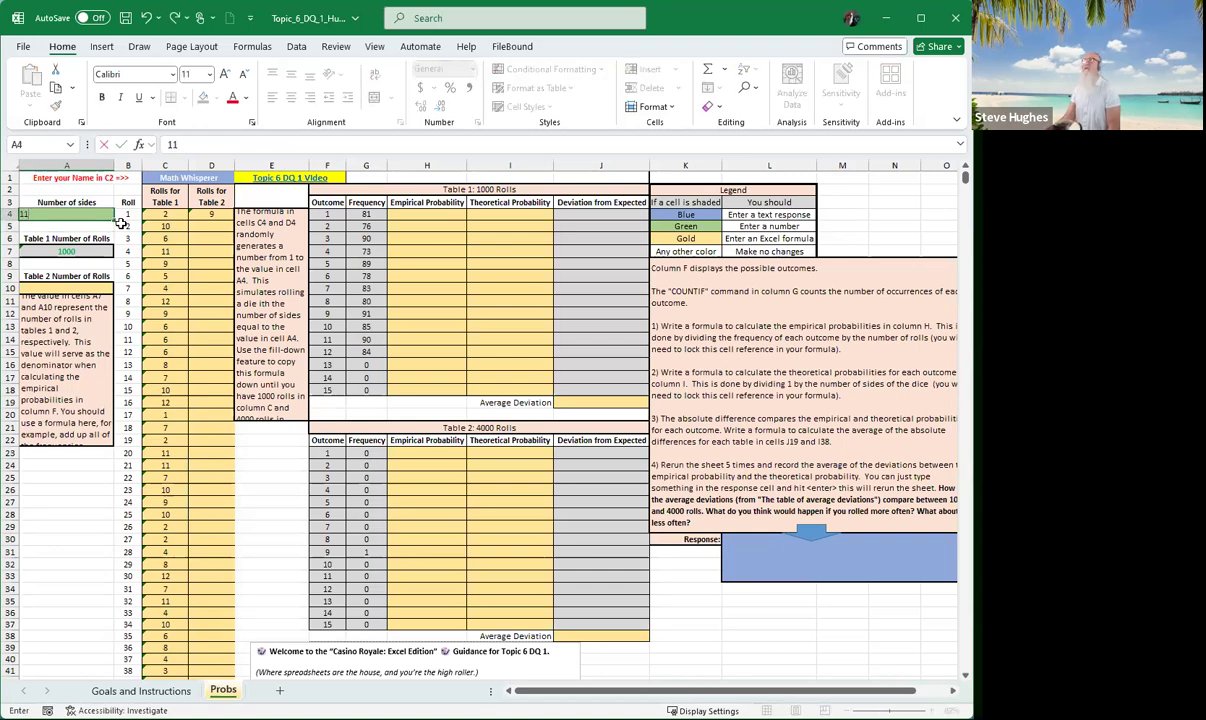
{"action": "key", "text": "Return"}
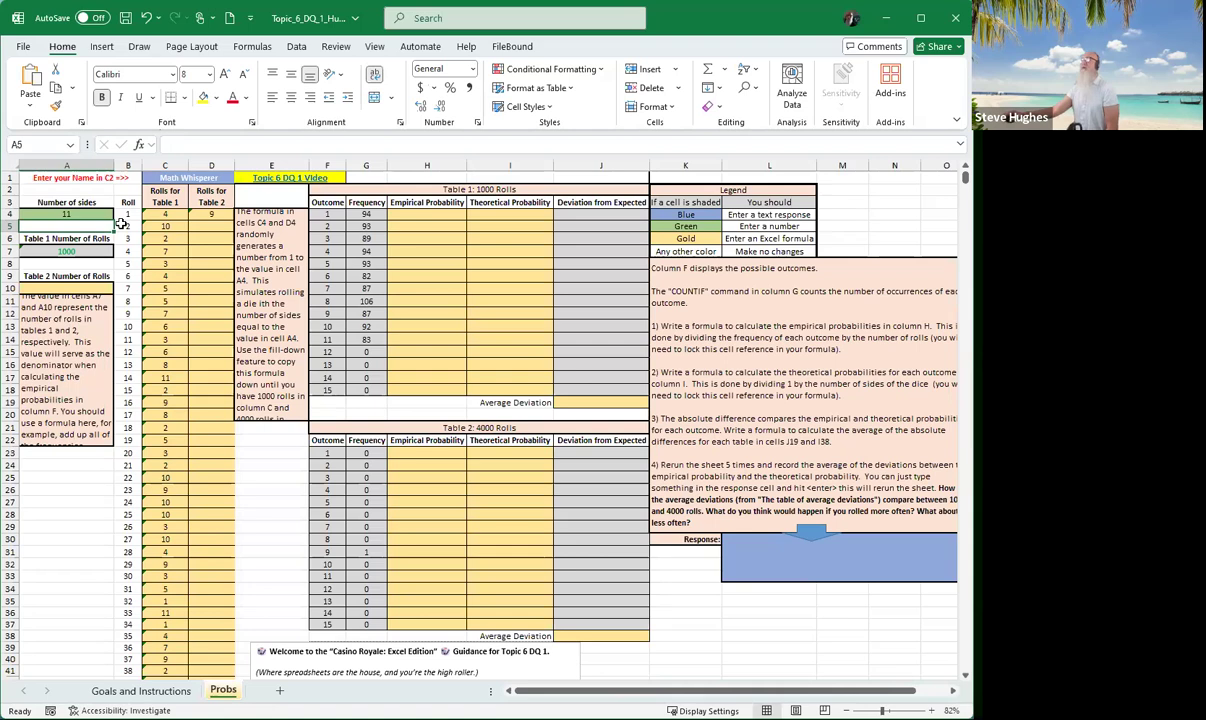
Enter the empirical probability formula =G4/A$7 in cell H4, with the row of the roll count reference locked.
{"action": "left_click", "coordinate": [428, 216]}
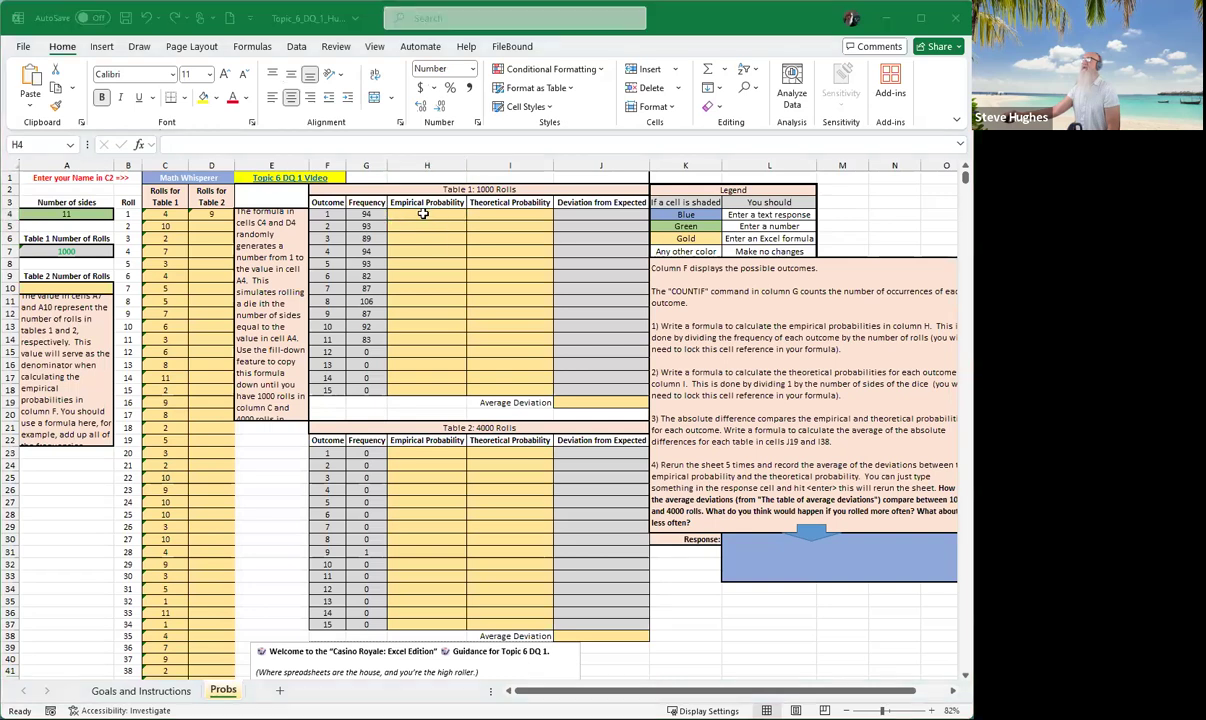
{"action": "left_click", "coordinate": [426, 222]}
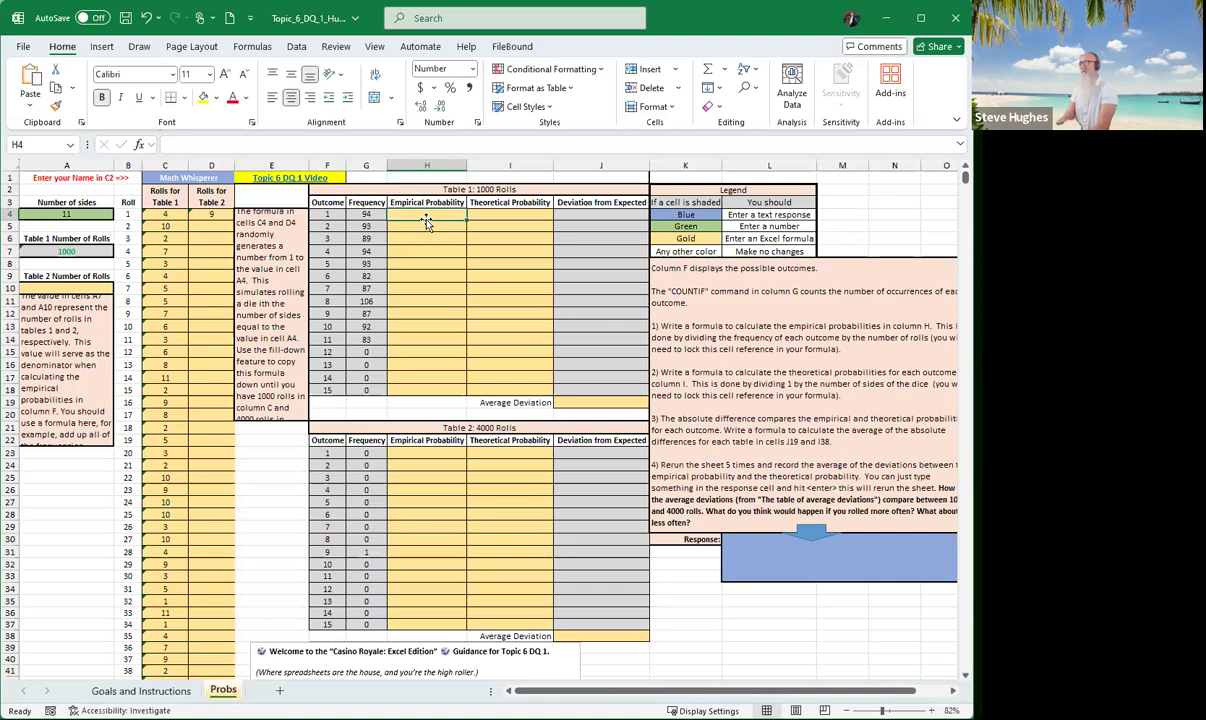
{"action": "type", "text": "="}
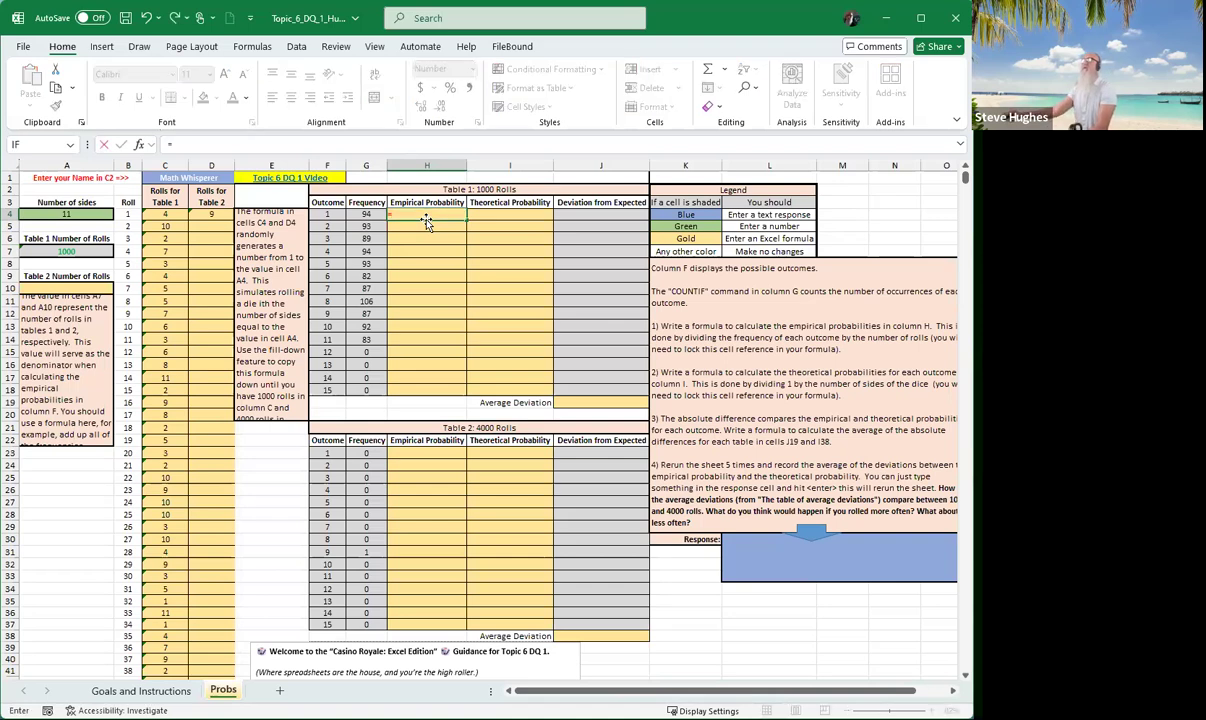
{"action": "left_click", "coordinate": [366, 216]}
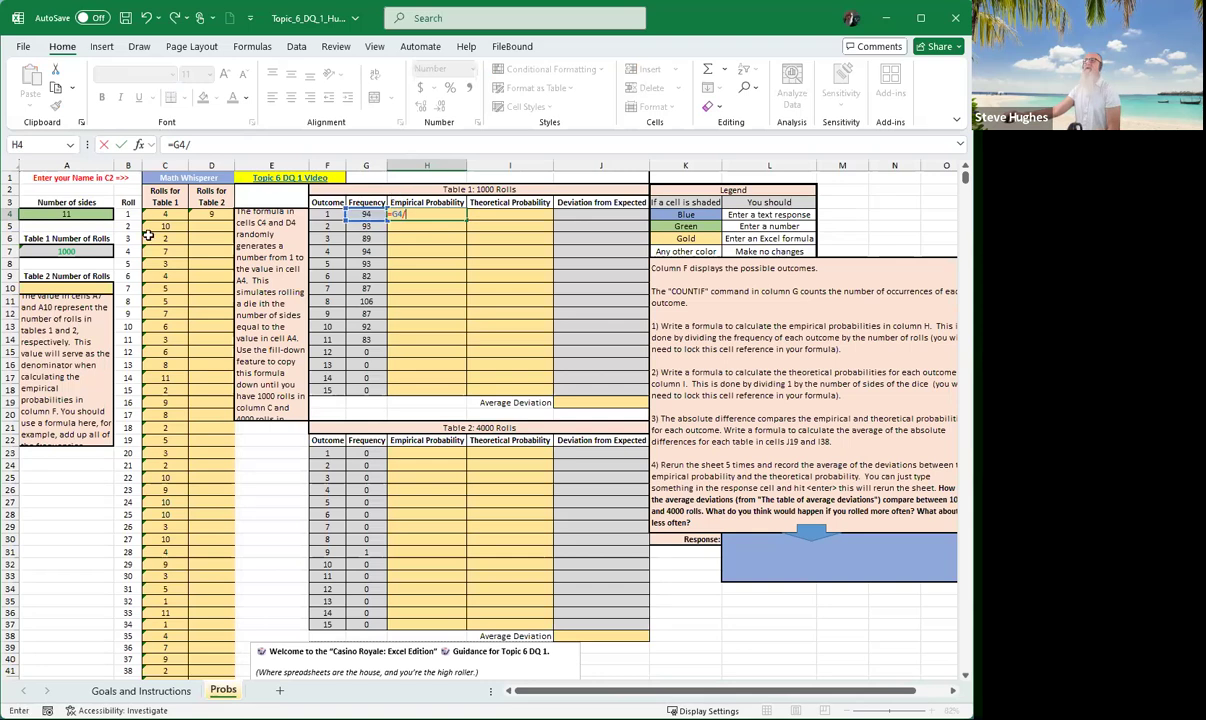
{"action": "type", "text": "/"}
{"action": "left_click", "coordinate": [63, 251]}
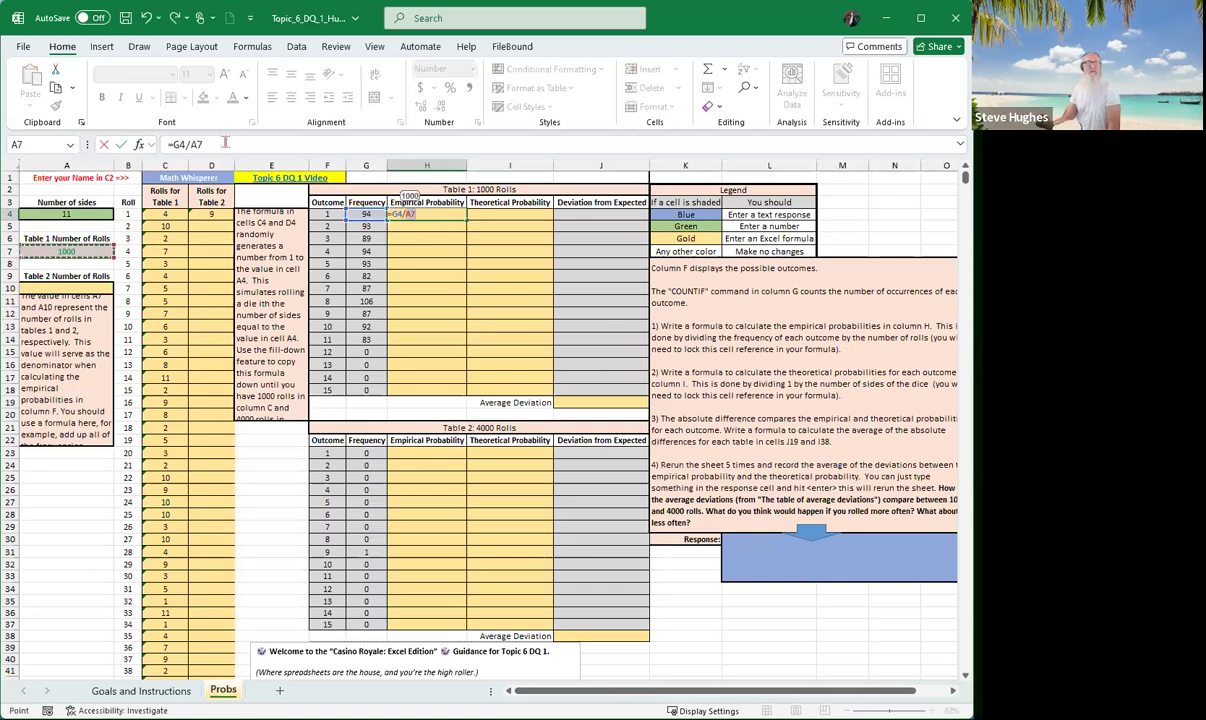
{"action": "left_click", "coordinate": [225, 143]}
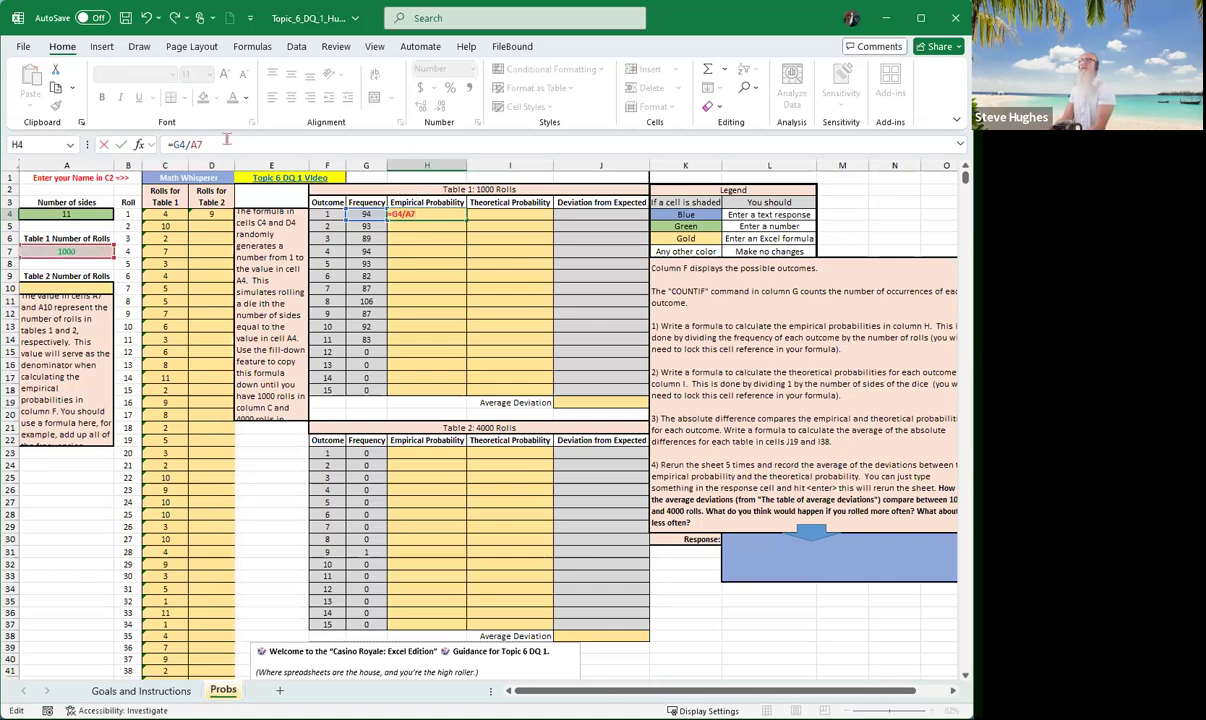
{"action": "key", "text": "Left"}
{"action": "type", "text": "$"}
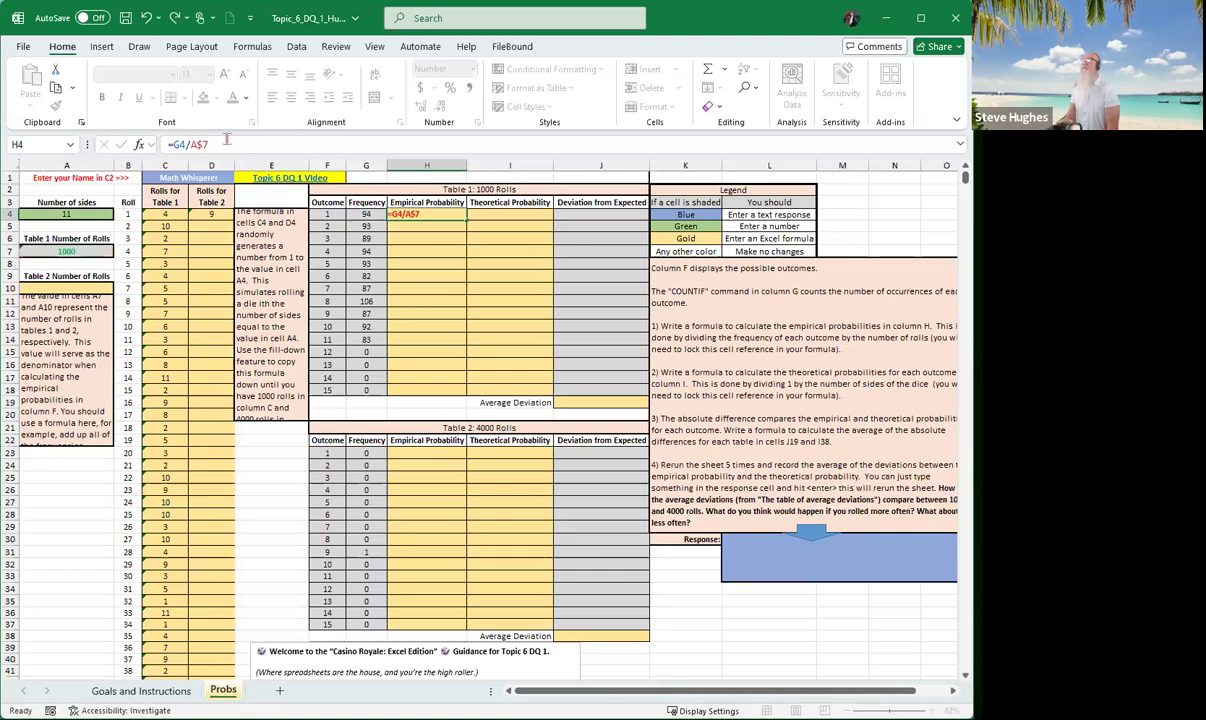
Confirm the empirical probability formula in H4 and fill it down to H14 for all 11 outcomes.
{"action": "key", "text": "Return"}
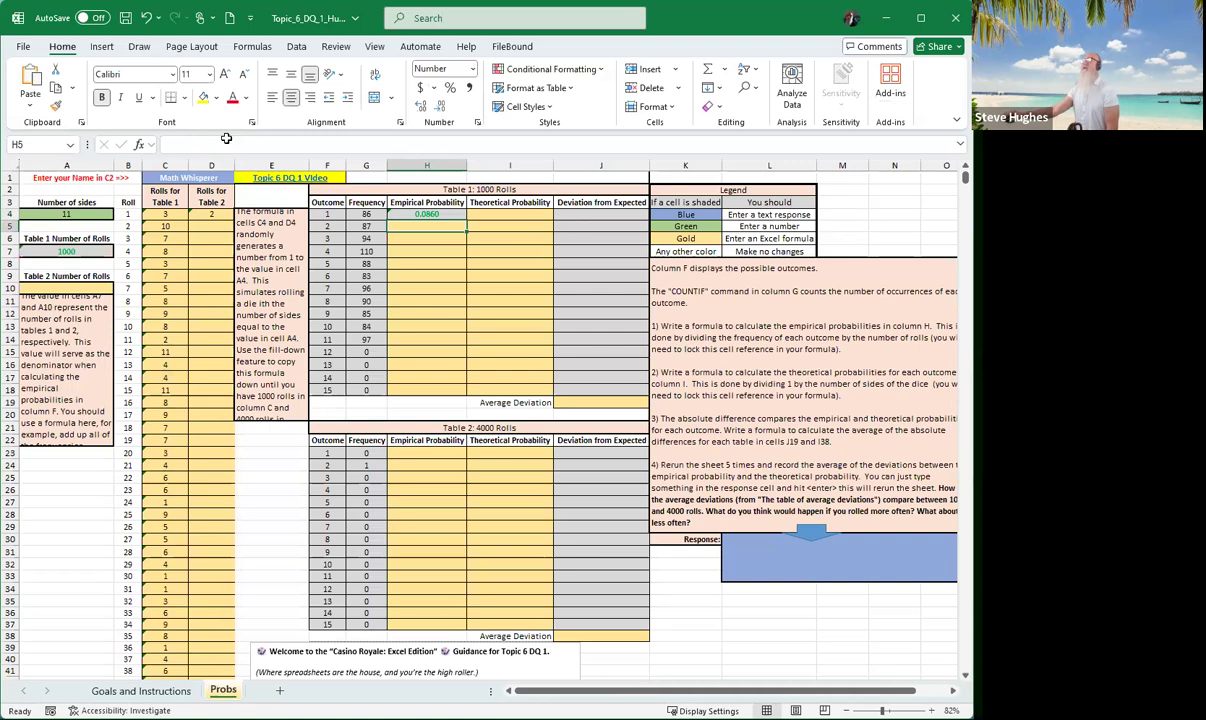
{"action": "left_click", "coordinate": [406, 214]}
{"action": "left_click_drag", "start_coordinate": [467, 222], "coordinate": [455, 348]}
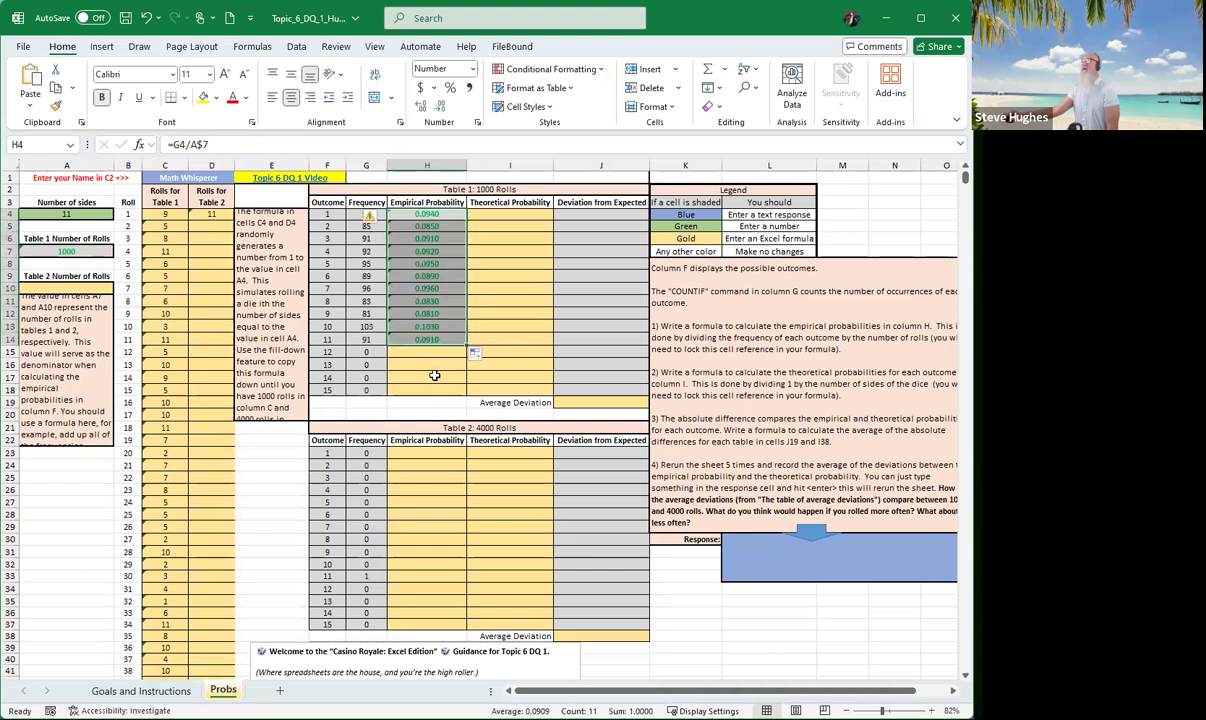
{"action": "left_click", "coordinate": [434, 375]}
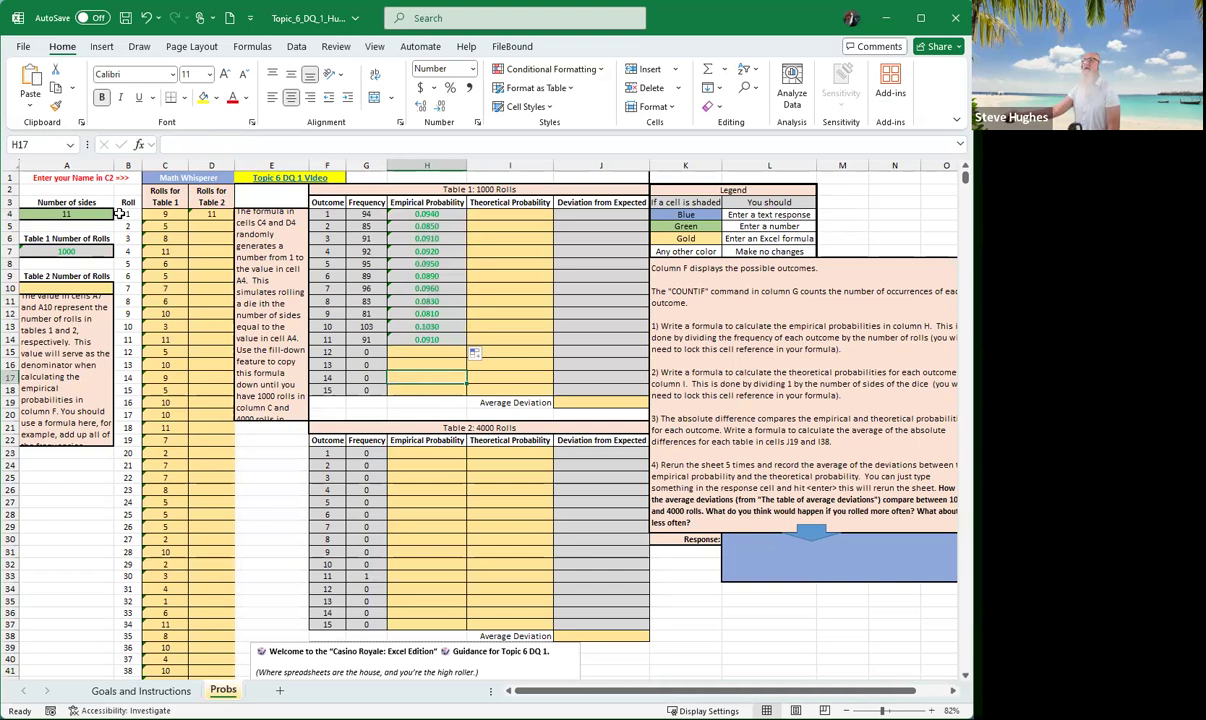
Try 10 as the number of sides in cell A4 and clear the unneeded empirical probability in H14.
{"action": "left_click", "coordinate": [76, 214]}
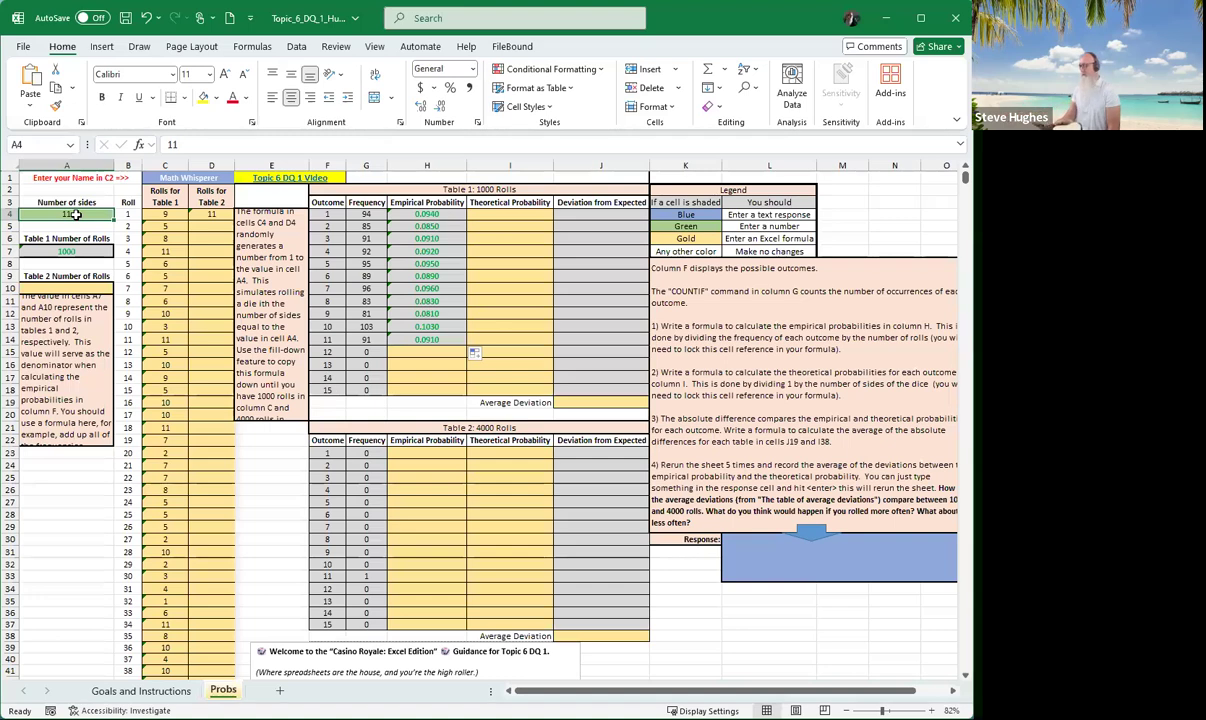
{"action": "type", "text": "10"}
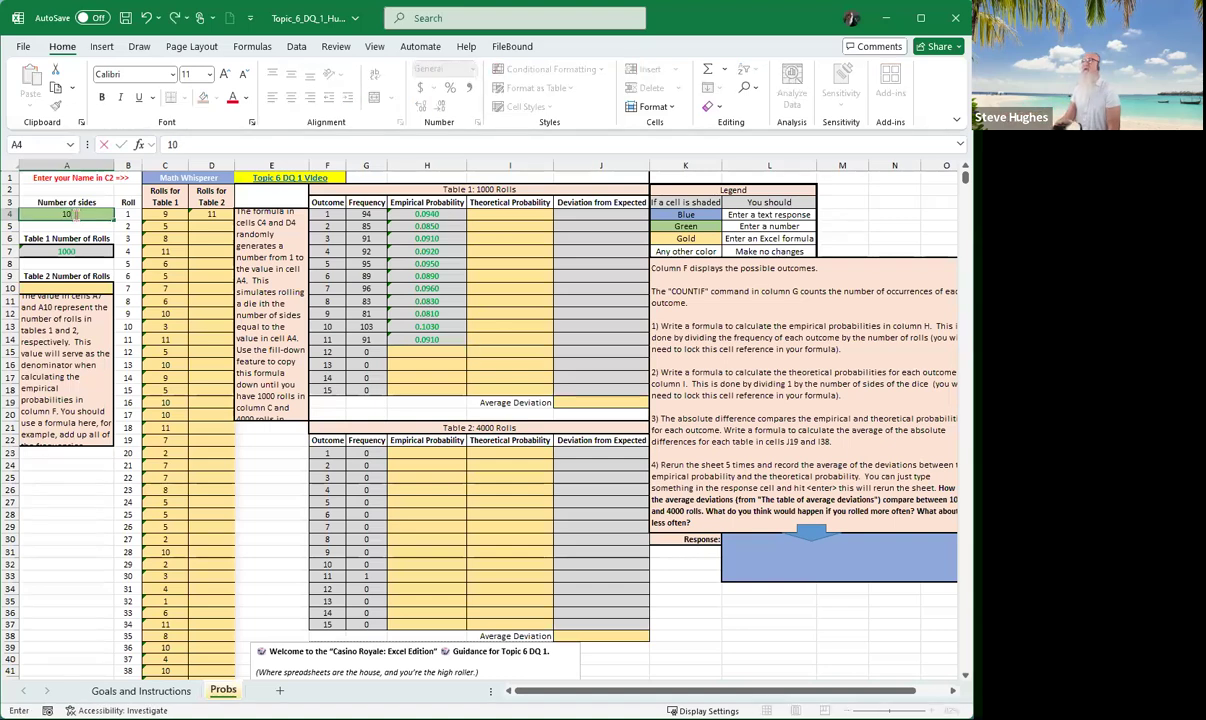
{"action": "key", "text": "Tab"}
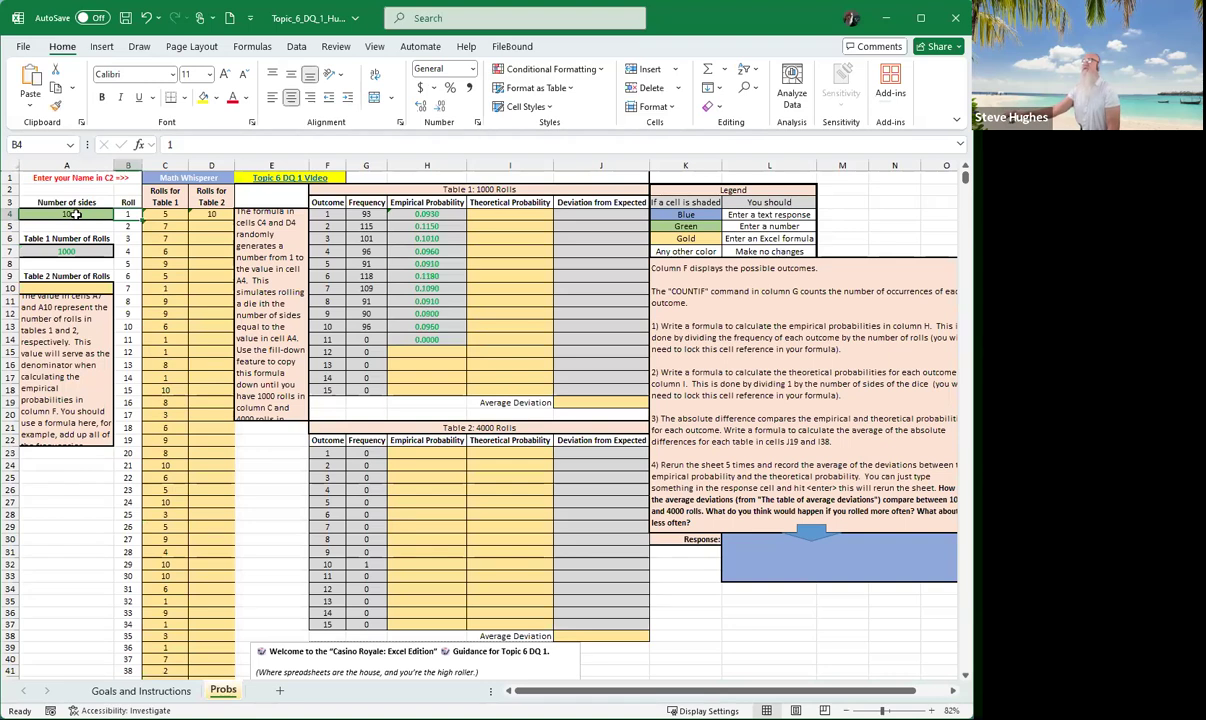
{"action": "left_click", "coordinate": [428, 340]}
{"action": "key", "text": "Delete"}
{"action": "left_click", "coordinate": [438, 364]}
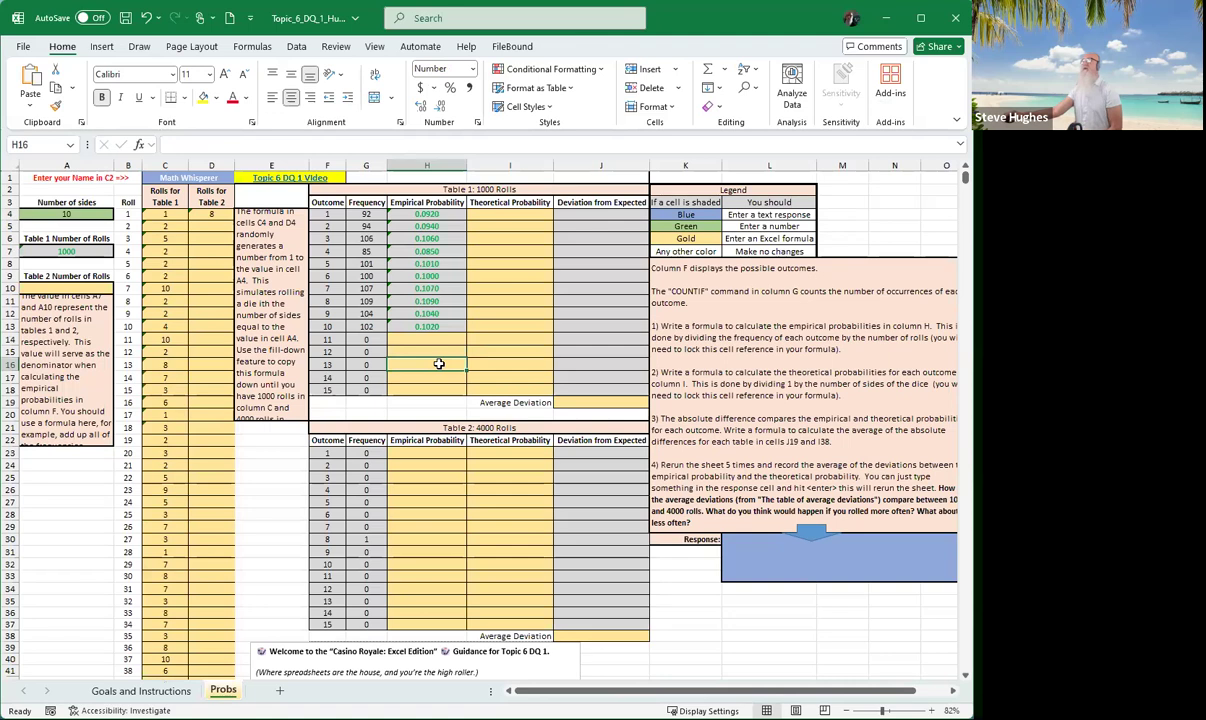
Set the number of sides in A4 to 12 and extend the empirical probability formula from H13 down to H15.
{"action": "left_click", "coordinate": [88, 214]}
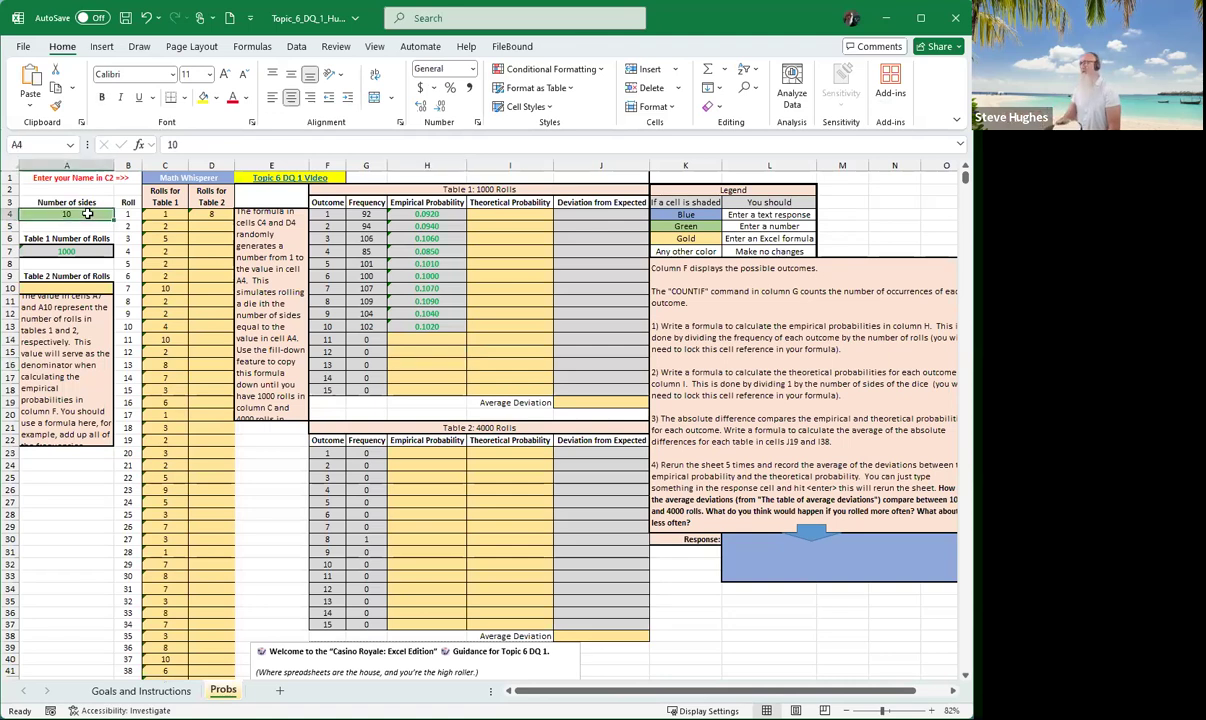
{"action": "type", "text": "12"}
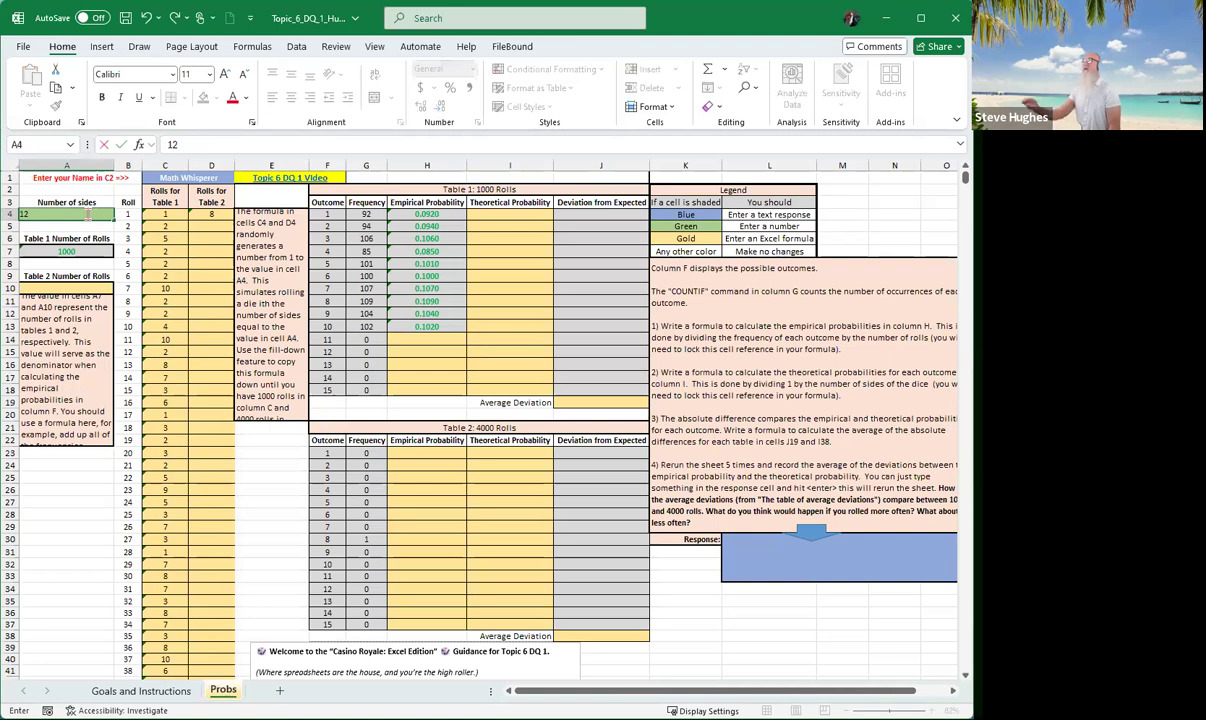
{"action": "key", "text": "Return"}
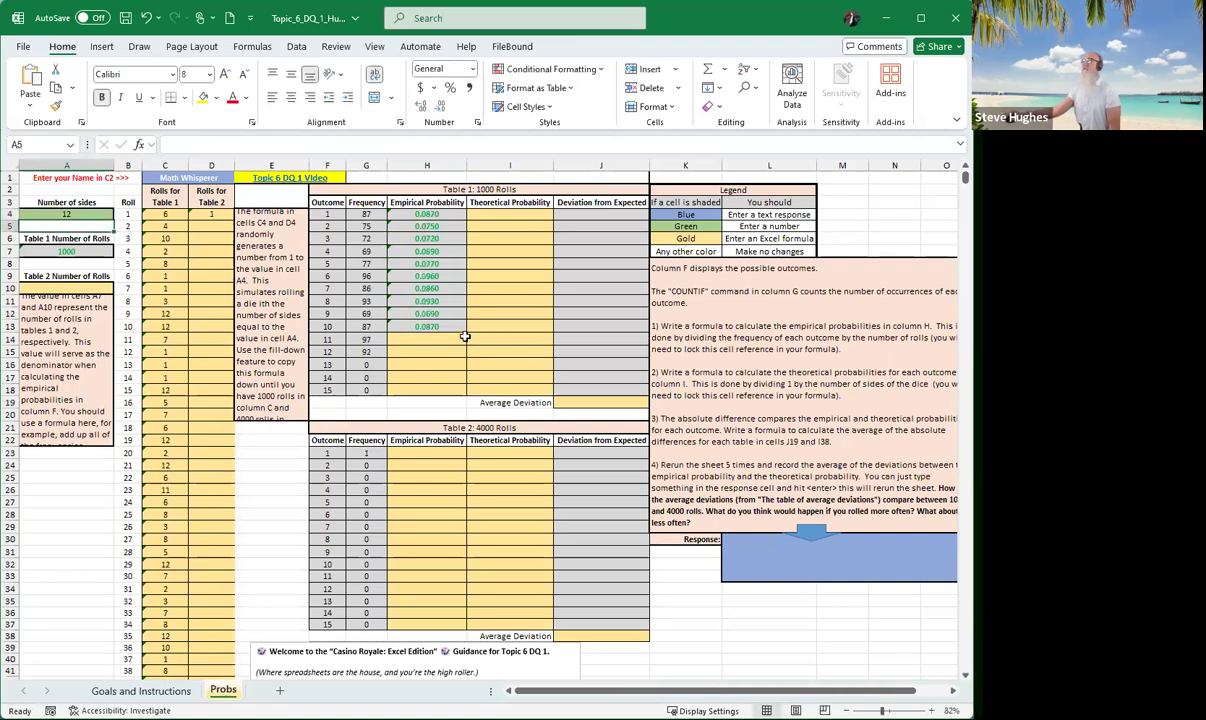
{"action": "left_click", "coordinate": [463, 327]}
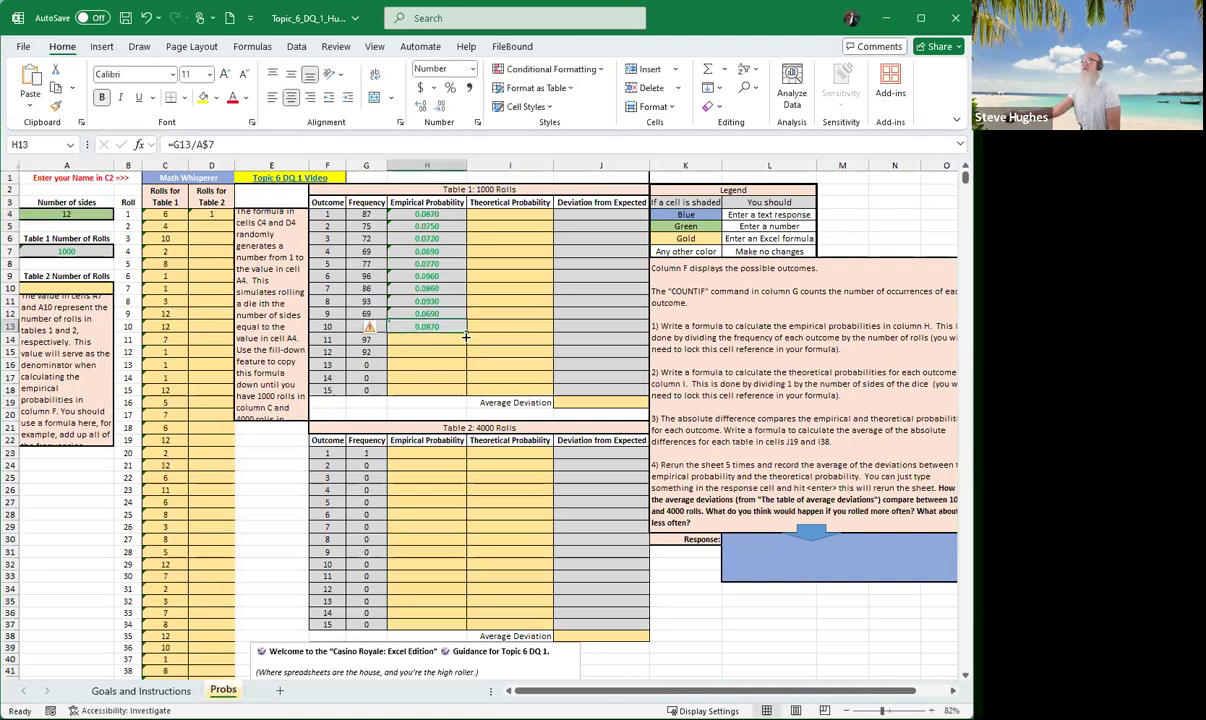
{"action": "mouse_move", "coordinate": [463, 338]}
{"action": "left_mouse_down"}
{"action": "mouse_move", "coordinate": [445, 350]}
{"action": "mouse_move", "coordinate": [444, 288]}
{"action": "left_mouse_up"}
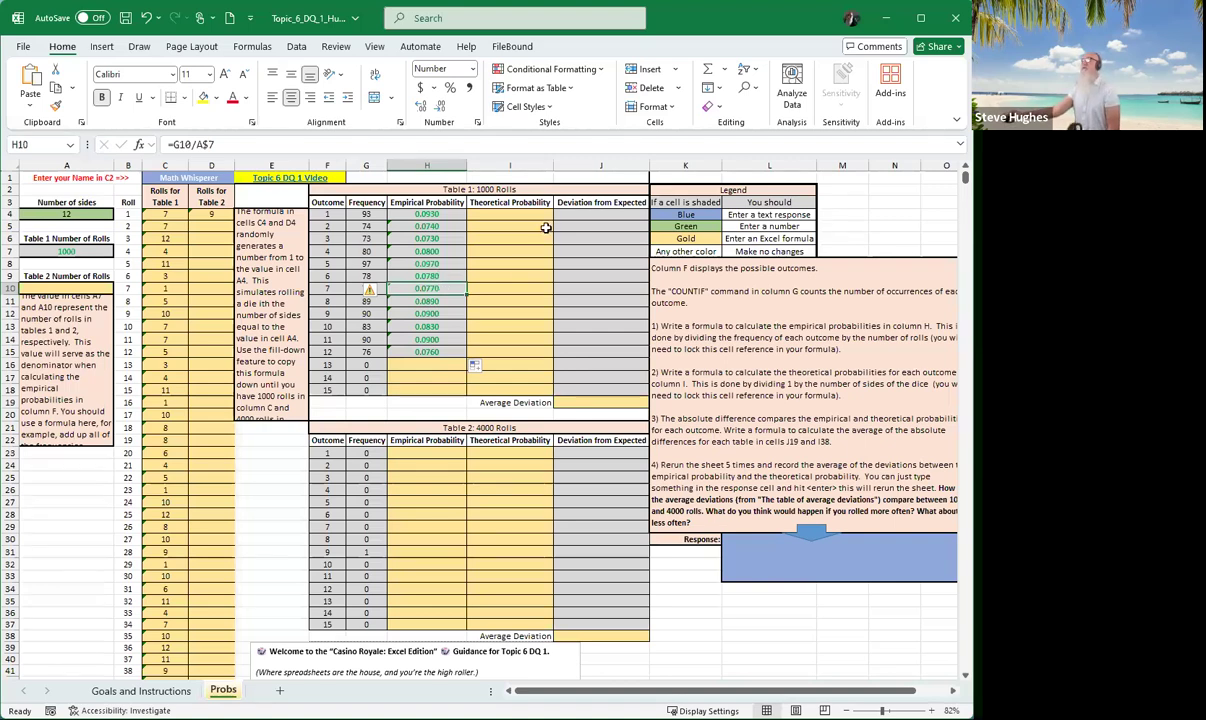
Enter the theoretical probability formula =1/A$4 in cell I4, with the row locked, and fill it down to I15.
{"action": "left_click", "coordinate": [497, 213]}
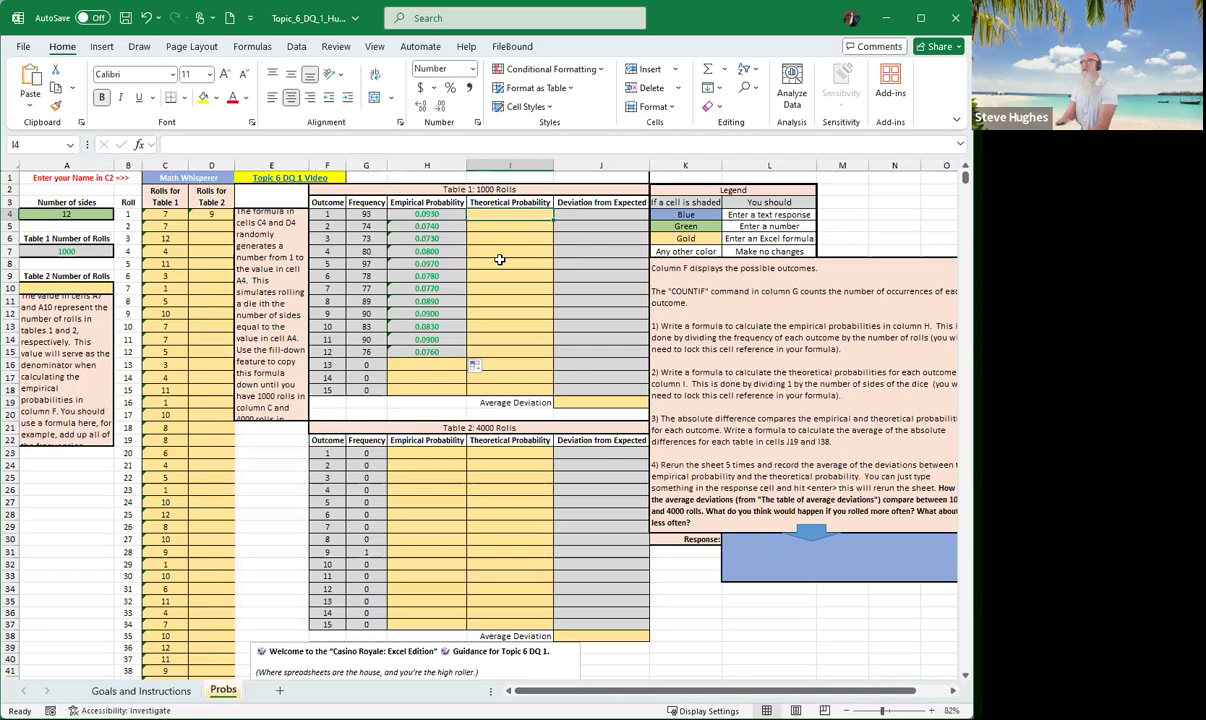
{"action": "type", "text": "="}
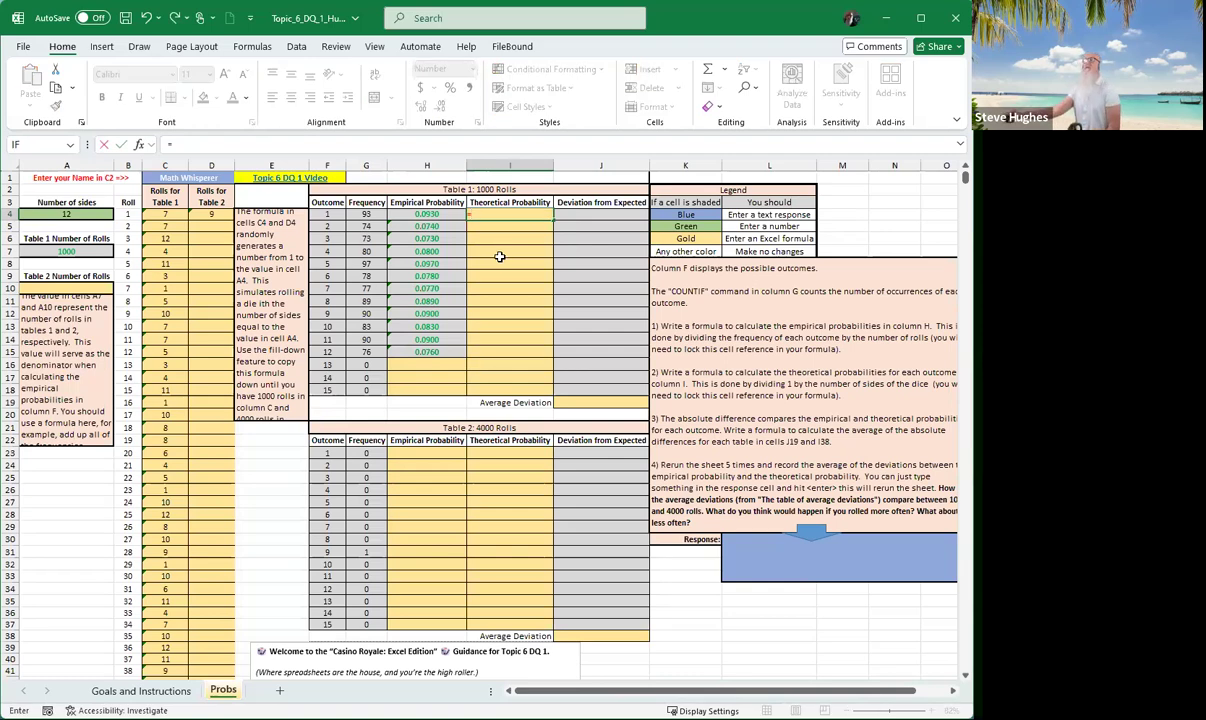
{"action": "type", "text": "1/"}
{"action": "left_click", "coordinate": [68, 213]}
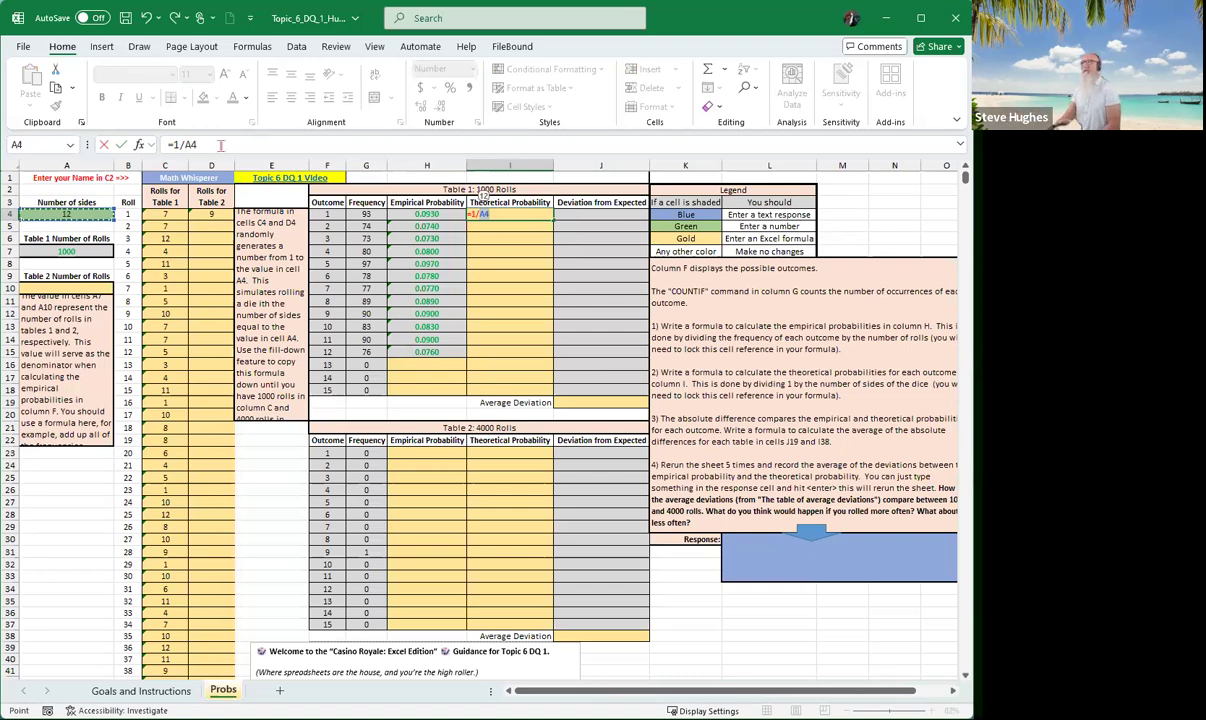
{"action": "left_click", "coordinate": [220, 145]}
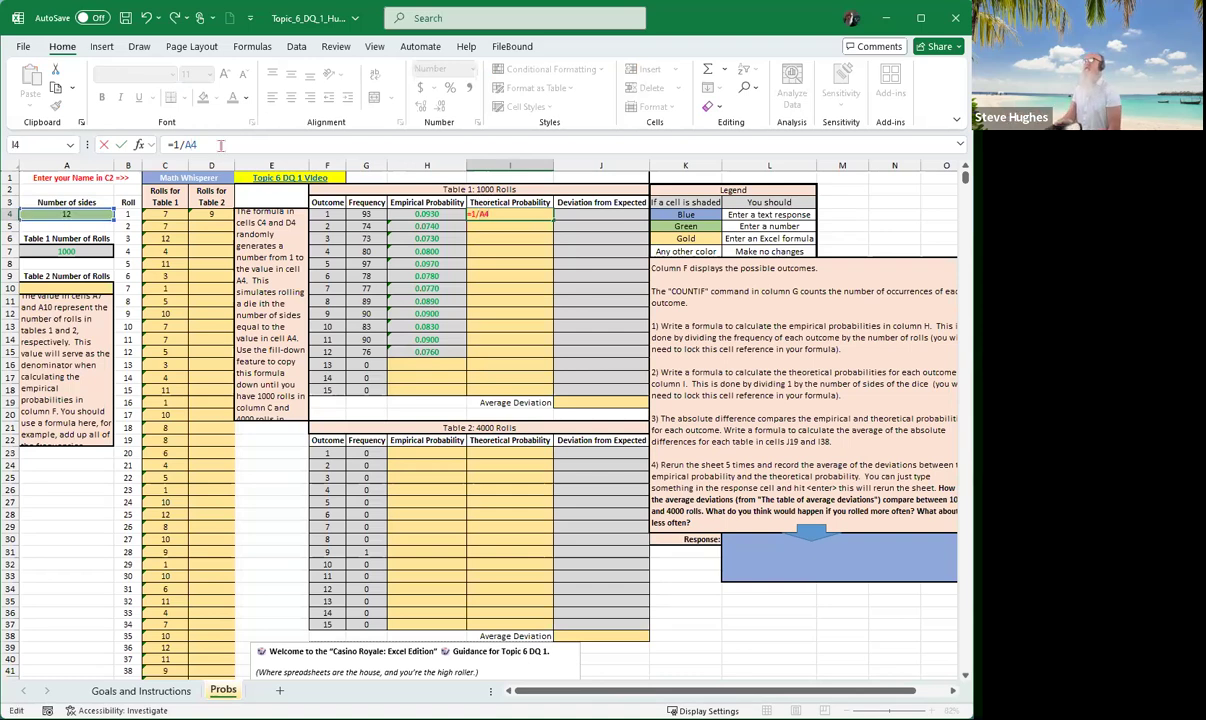
{"action": "key", "text": "Return"}
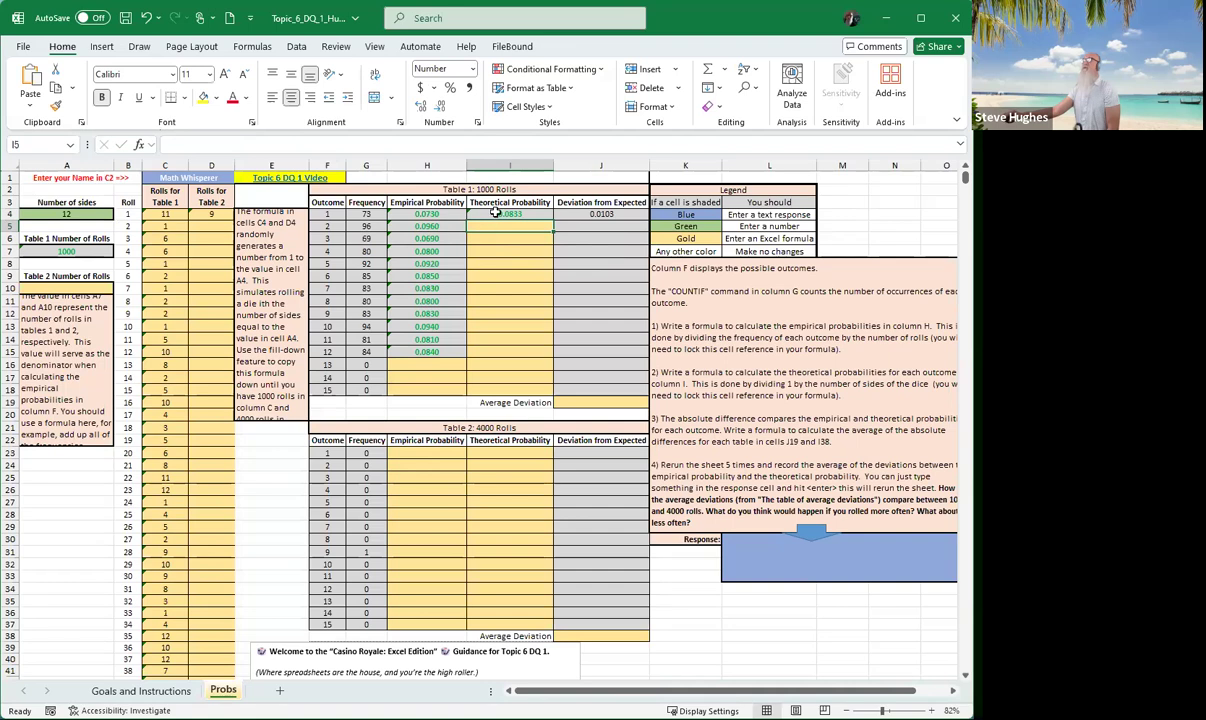
{"action": "left_click", "coordinate": [474, 214]}
{"action": "left_click_drag", "start_coordinate": [552, 220], "coordinate": [547, 351]}
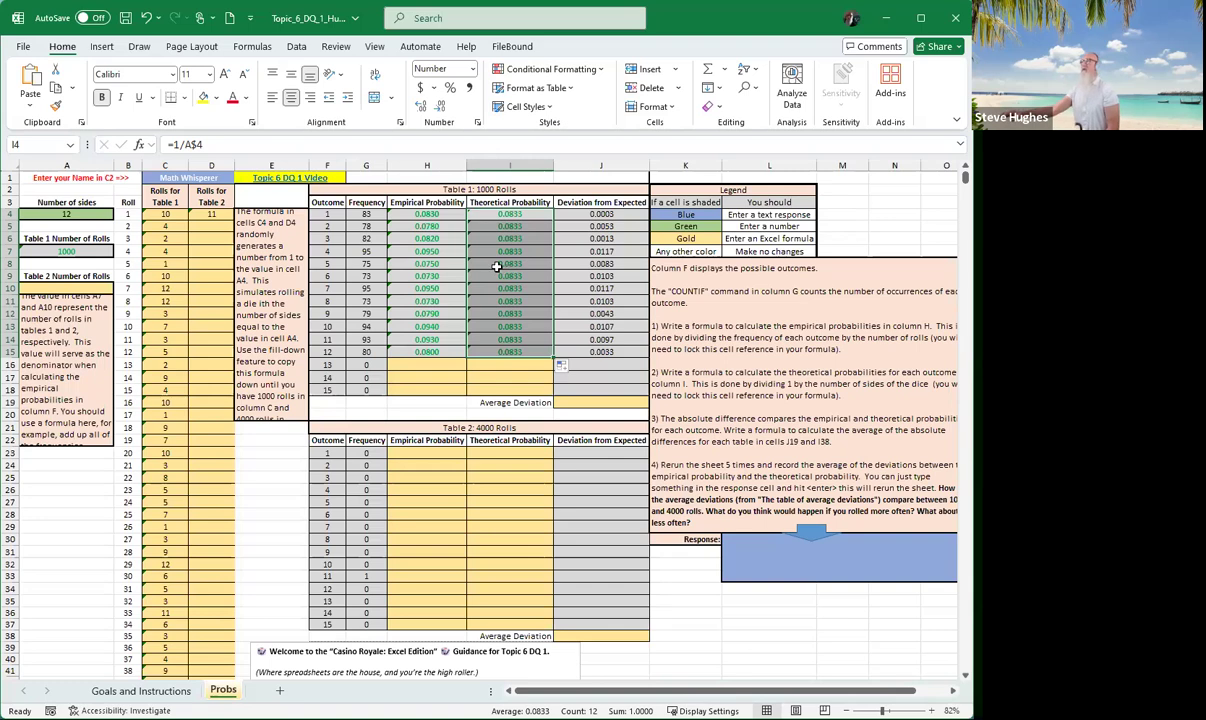
Enter the formula =average(J4:J15) in cell J19 to calculate the average deviation for Table 1.
{"action": "left_click", "coordinate": [593, 402]}
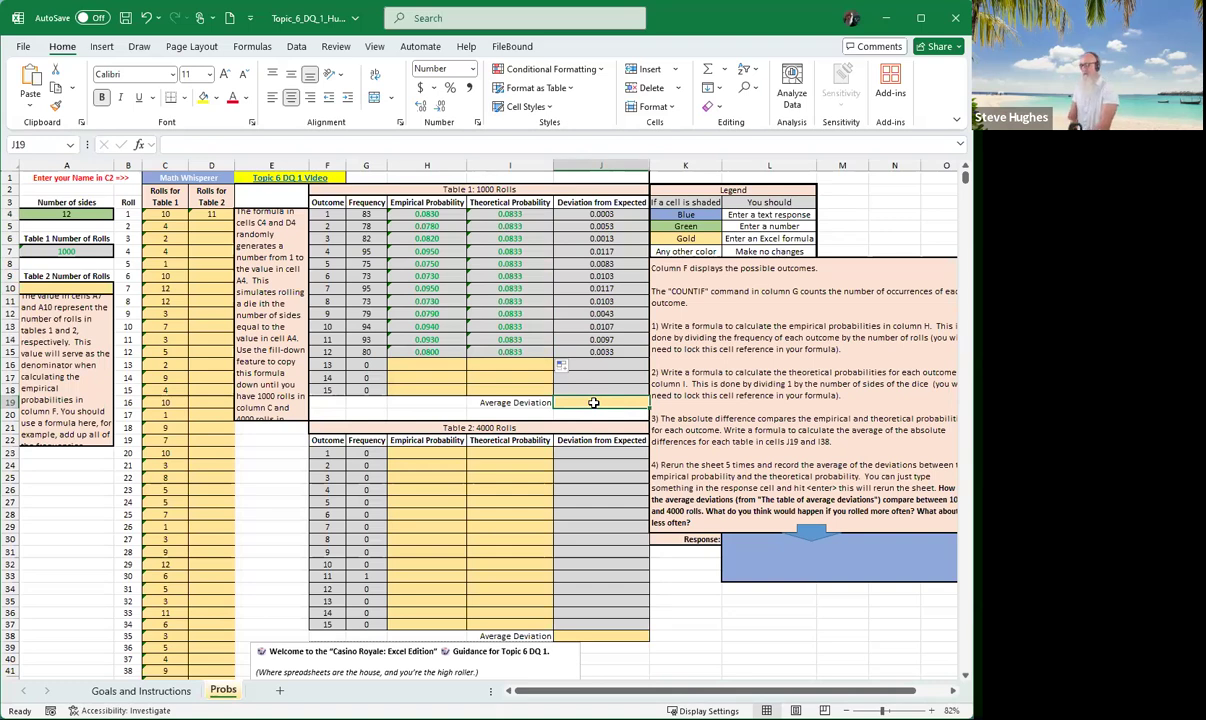
{"action": "type", "text": "="}
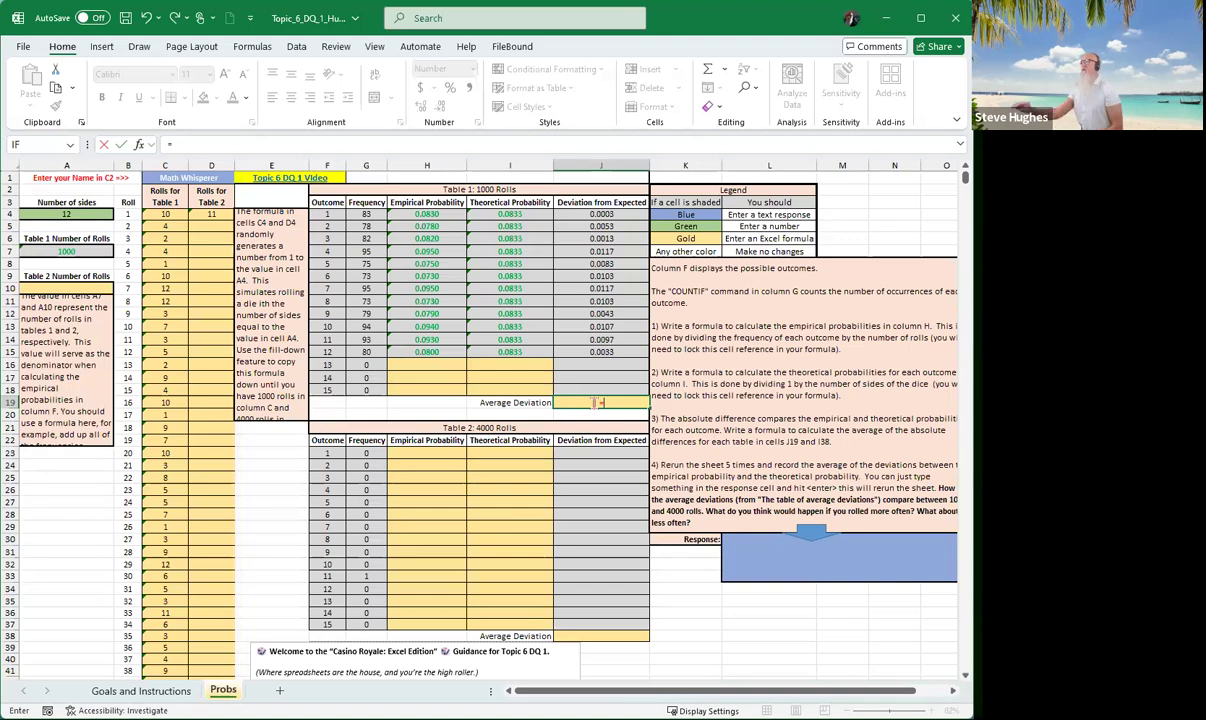
{"action": "type", "text": "verage("}
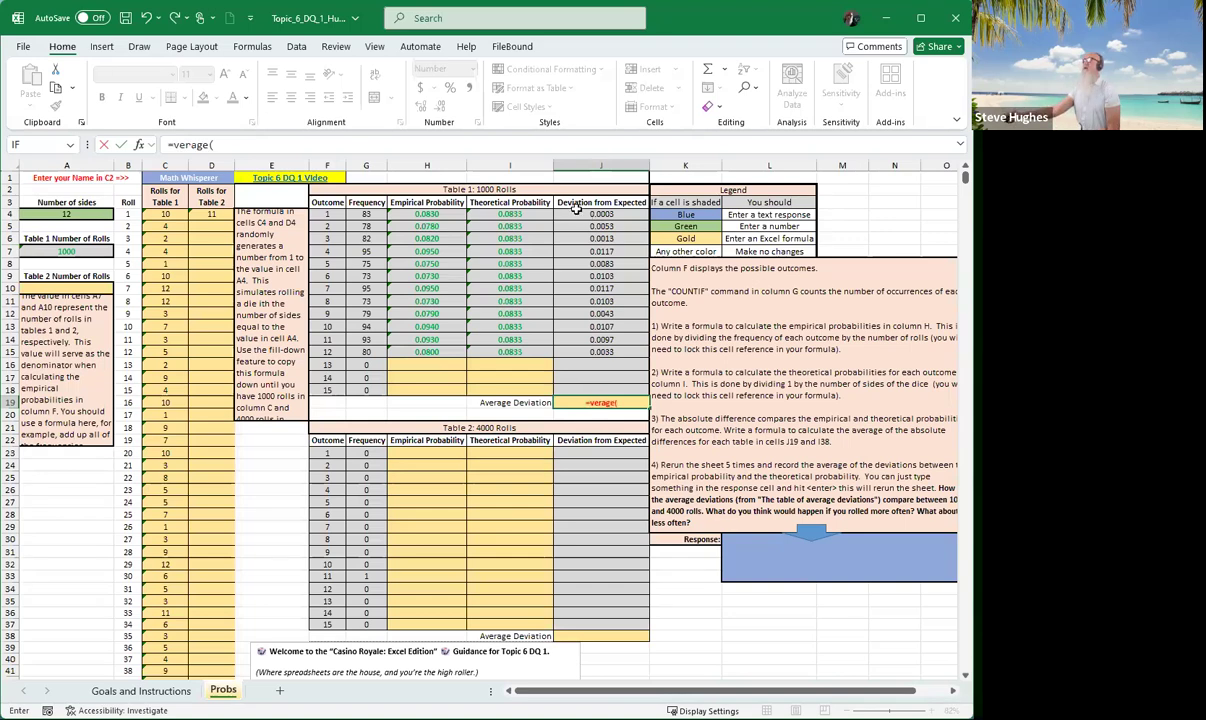
{"action": "left_click", "coordinate": [577, 214]}
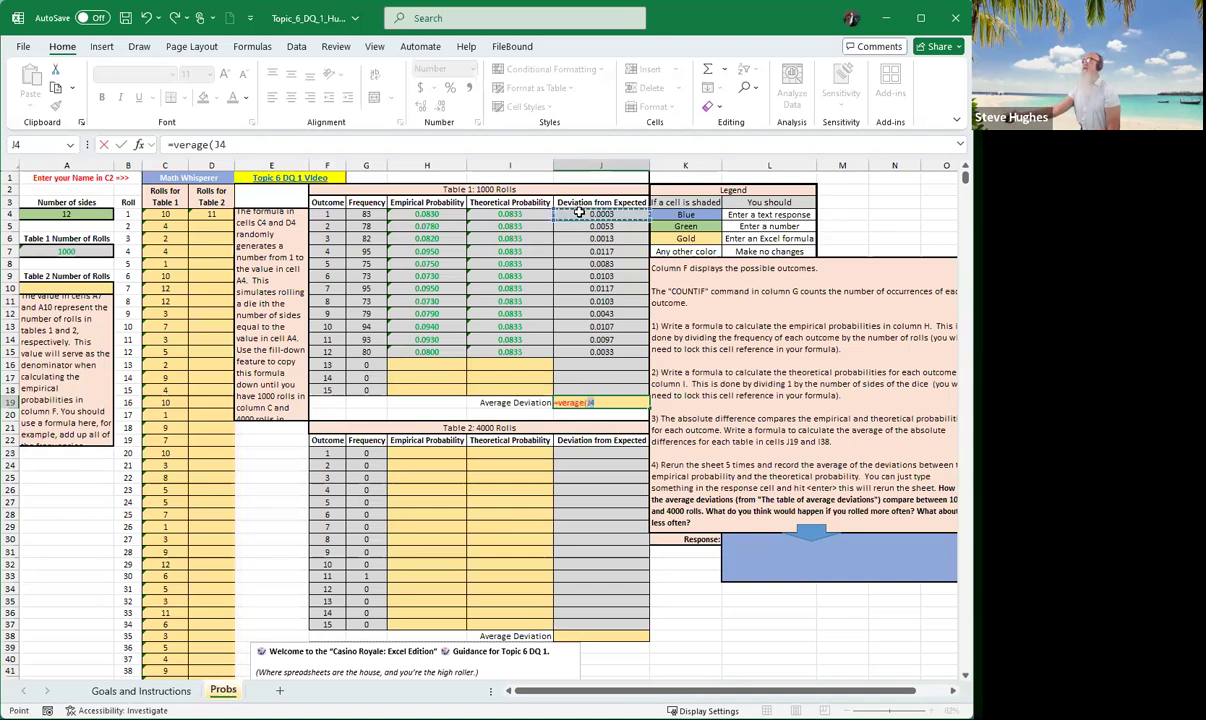
{"action": "left_click", "coordinate": [577, 350], "text": "shift"}
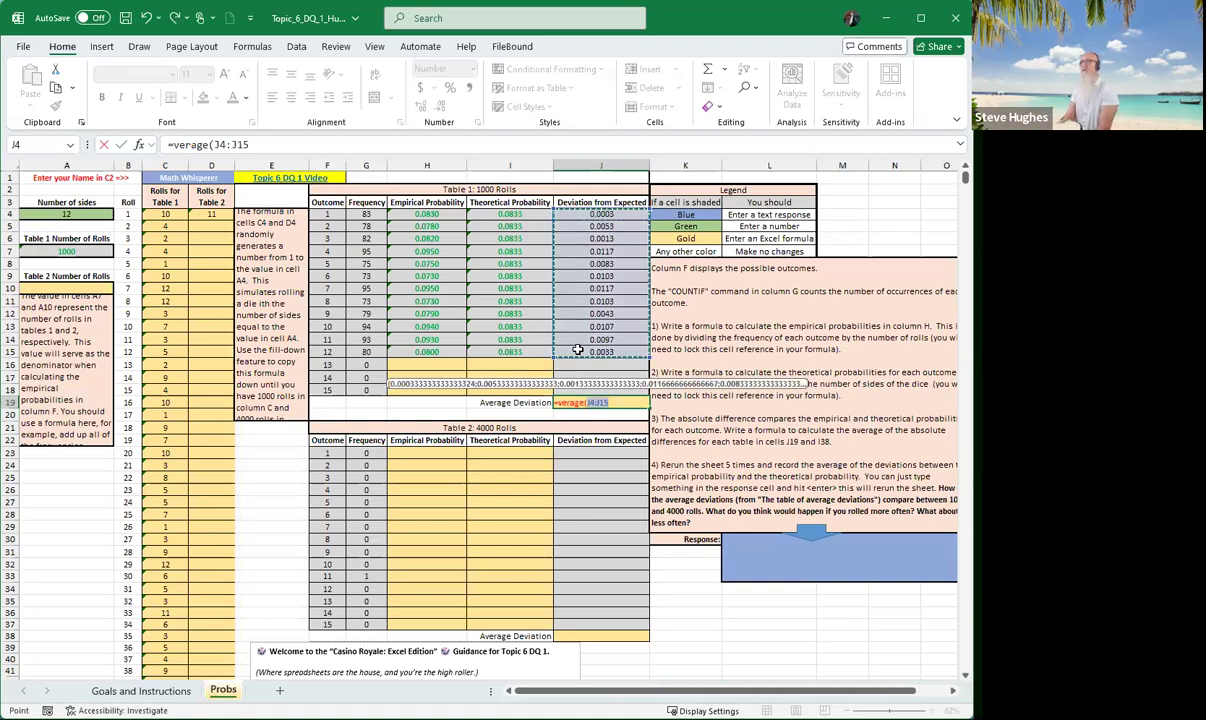
{"action": "type", "text": ")"}
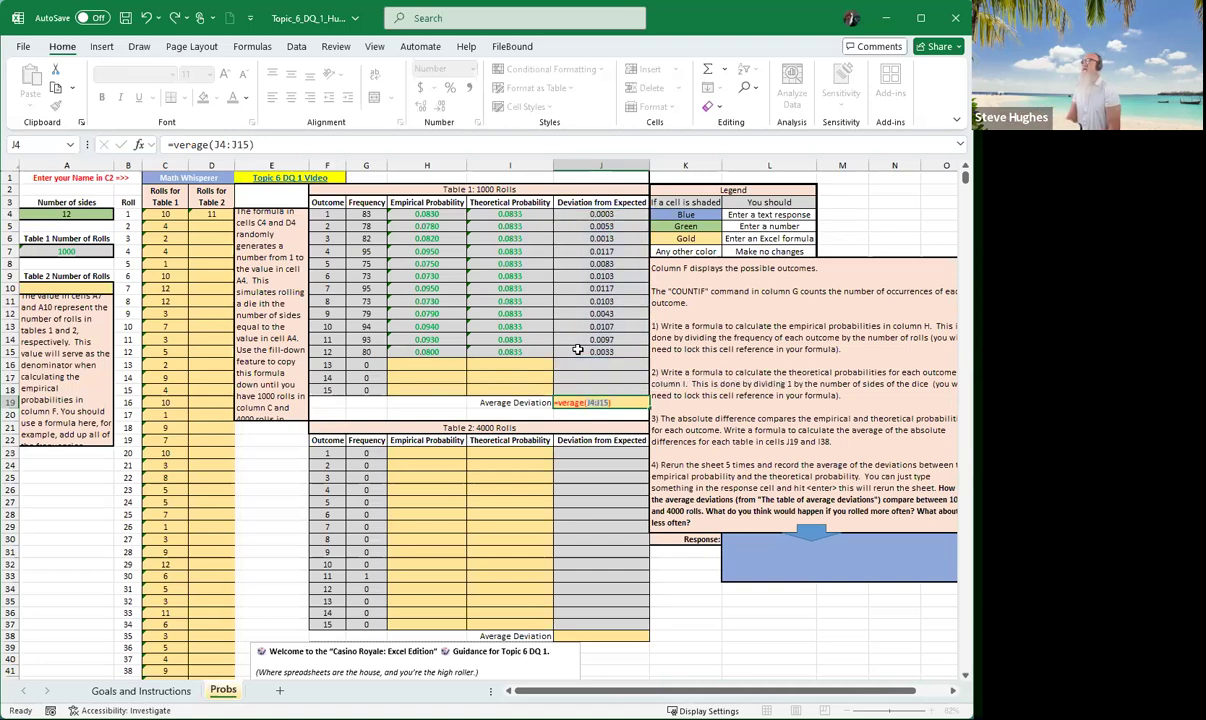
{"action": "key", "text": "Return"}
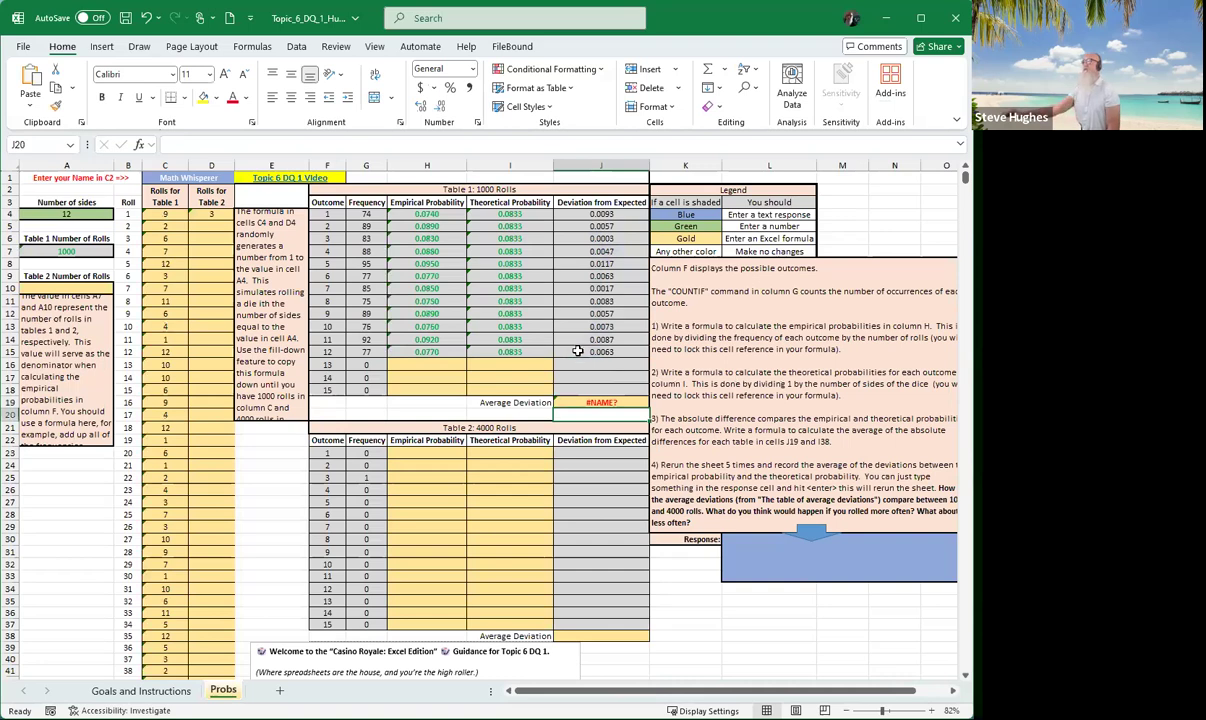
{"action": "left_click", "coordinate": [576, 401]}
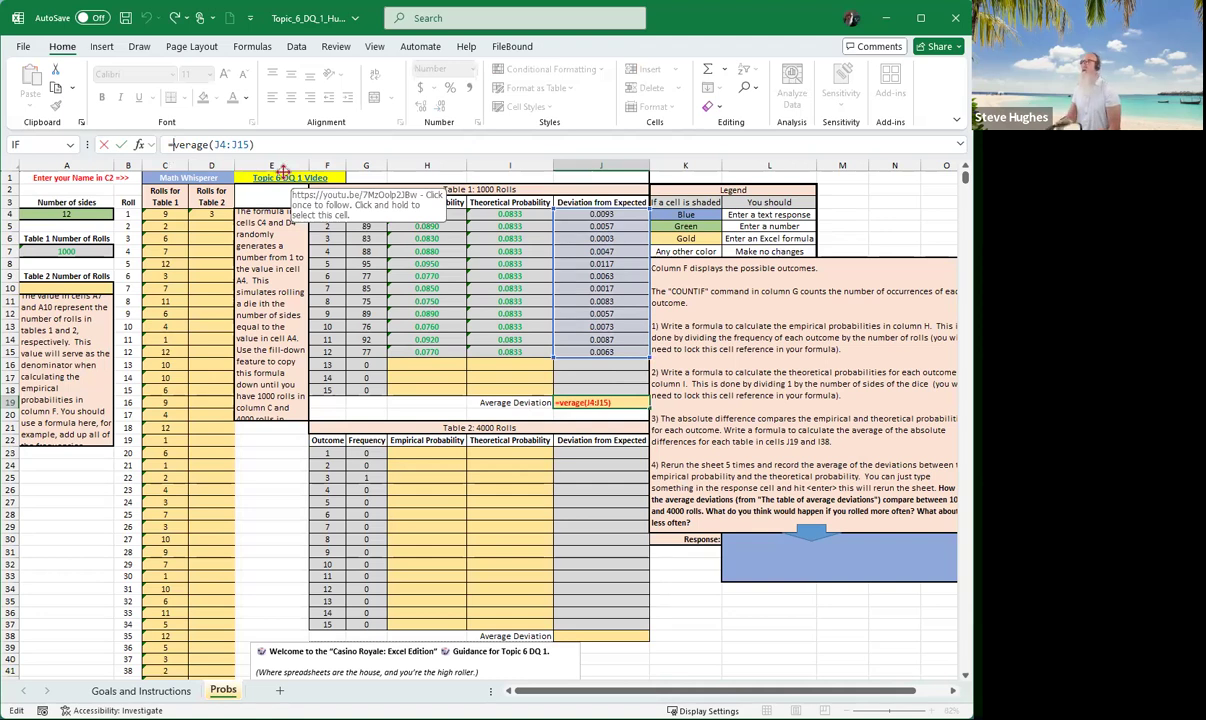
{"action": "type", "text": "a"}
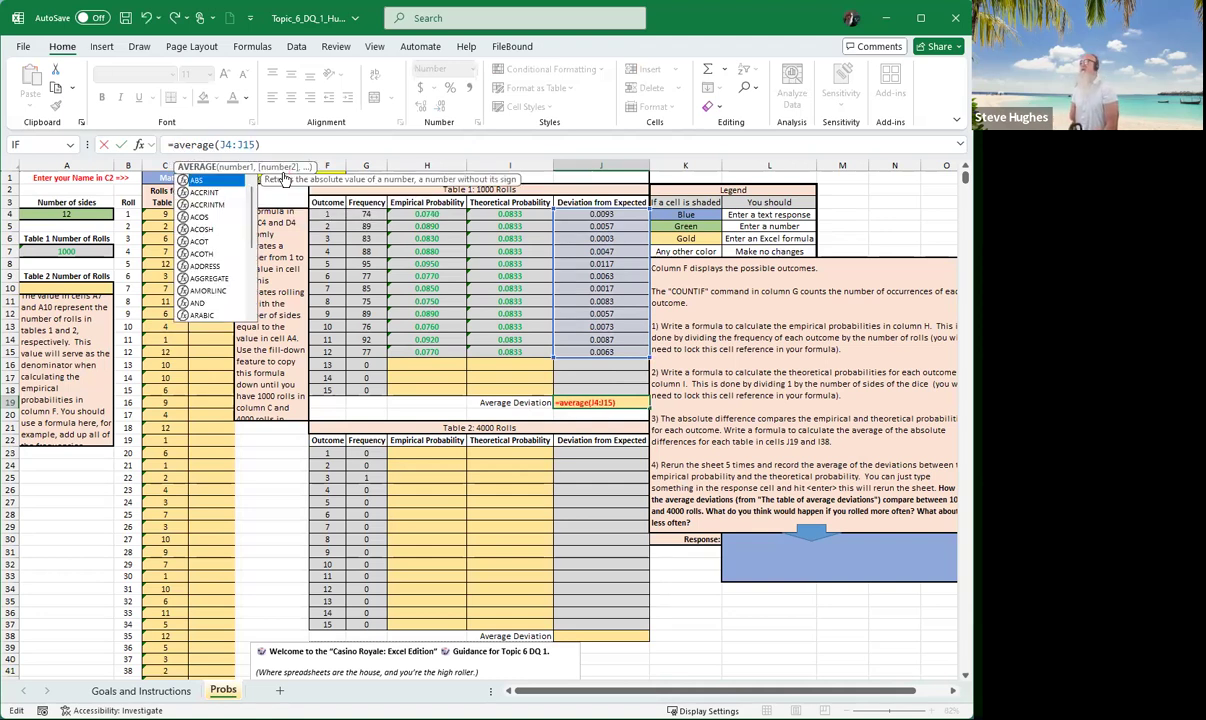
{"action": "key", "text": "Return"}
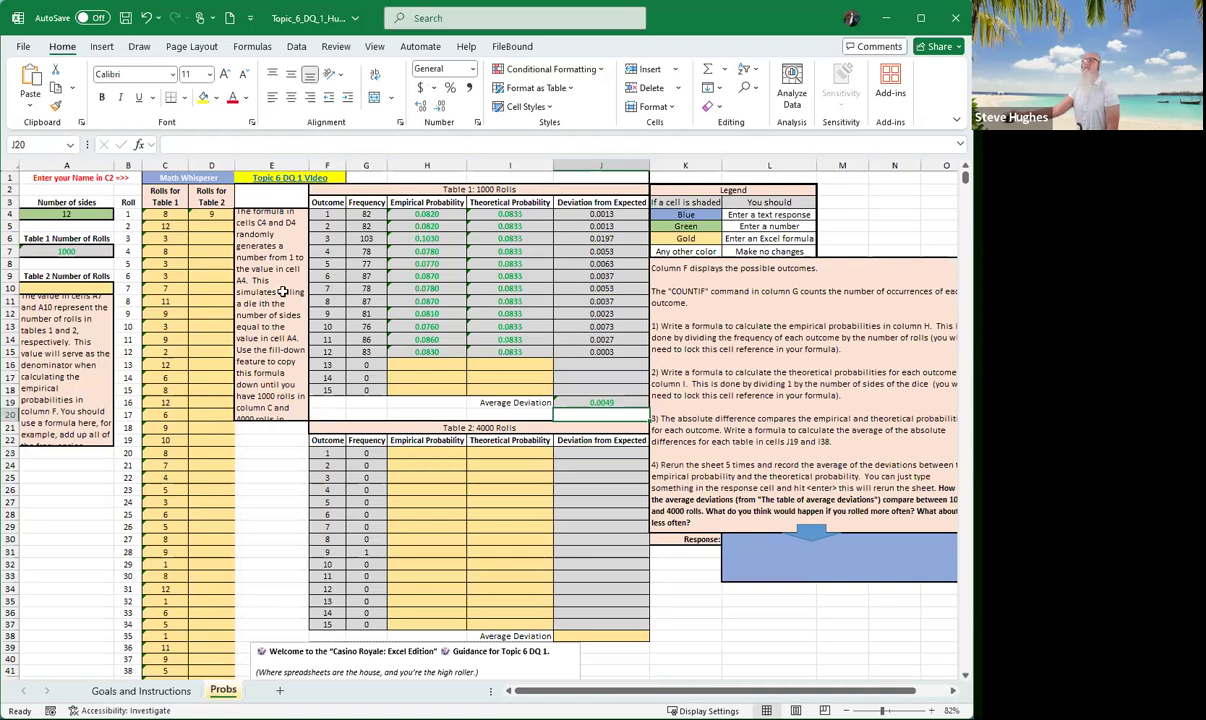
Review the roll count formula in A7 and the Table 1 probability formulas in H6 and I6 as models for Table 2.
{"action": "left_click", "coordinate": [51, 288]}
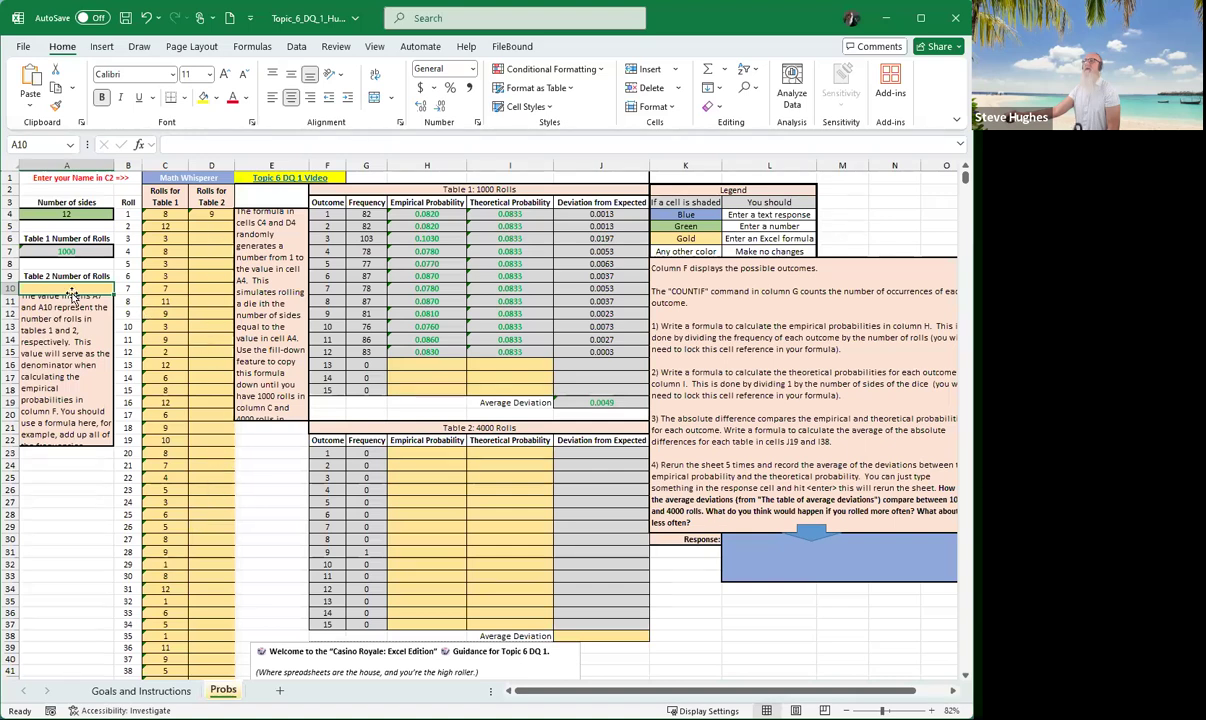
{"action": "left_click", "coordinate": [66, 250]}
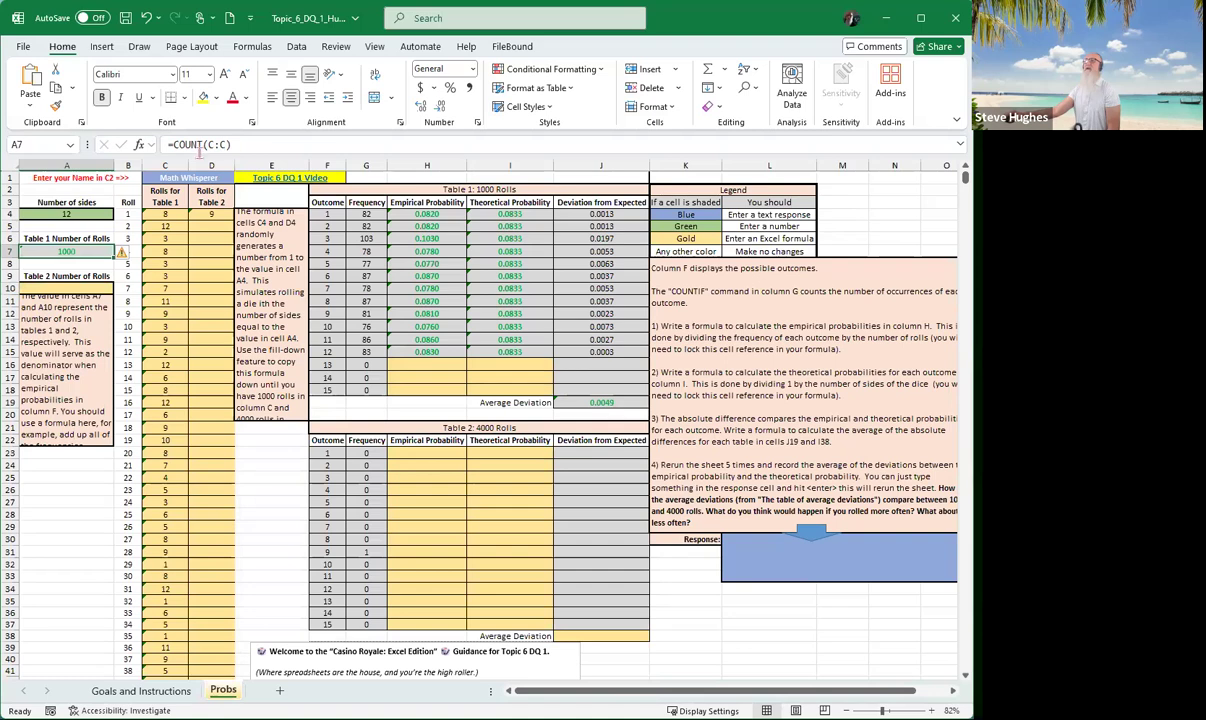
{"action": "left_click", "coordinate": [72, 287]}
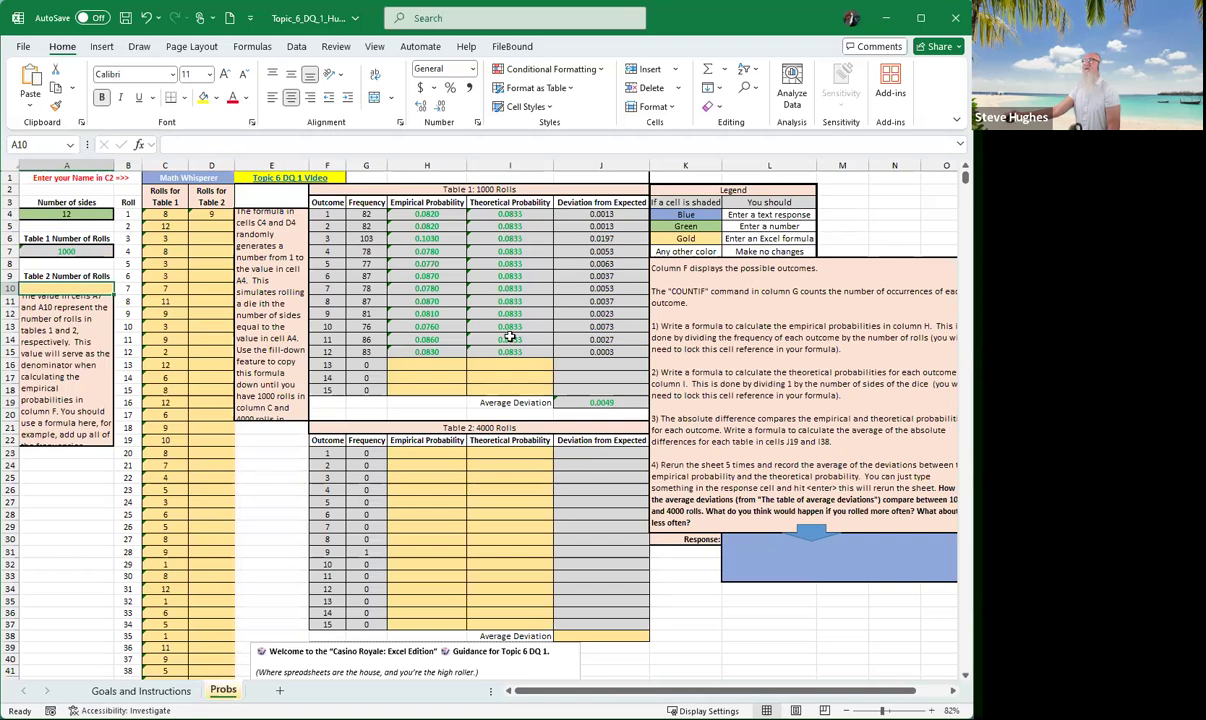
{"action": "left_click", "coordinate": [412, 237]}
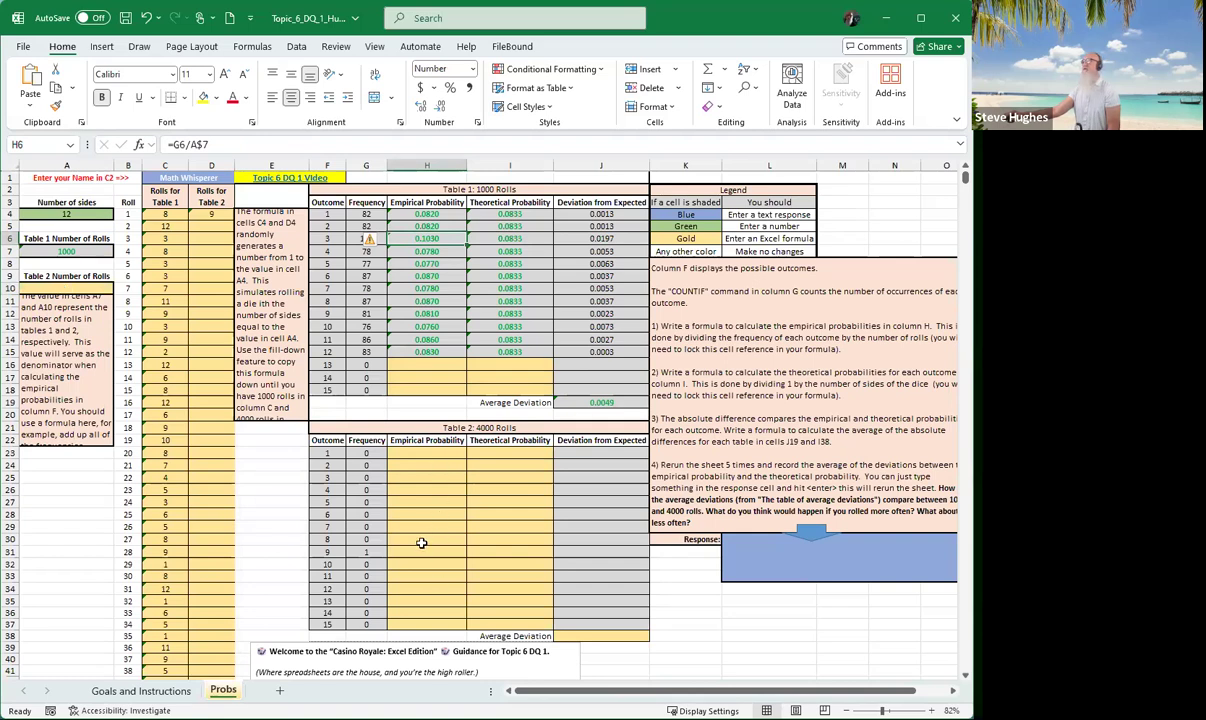
{"action": "left_click", "coordinate": [484, 237]}
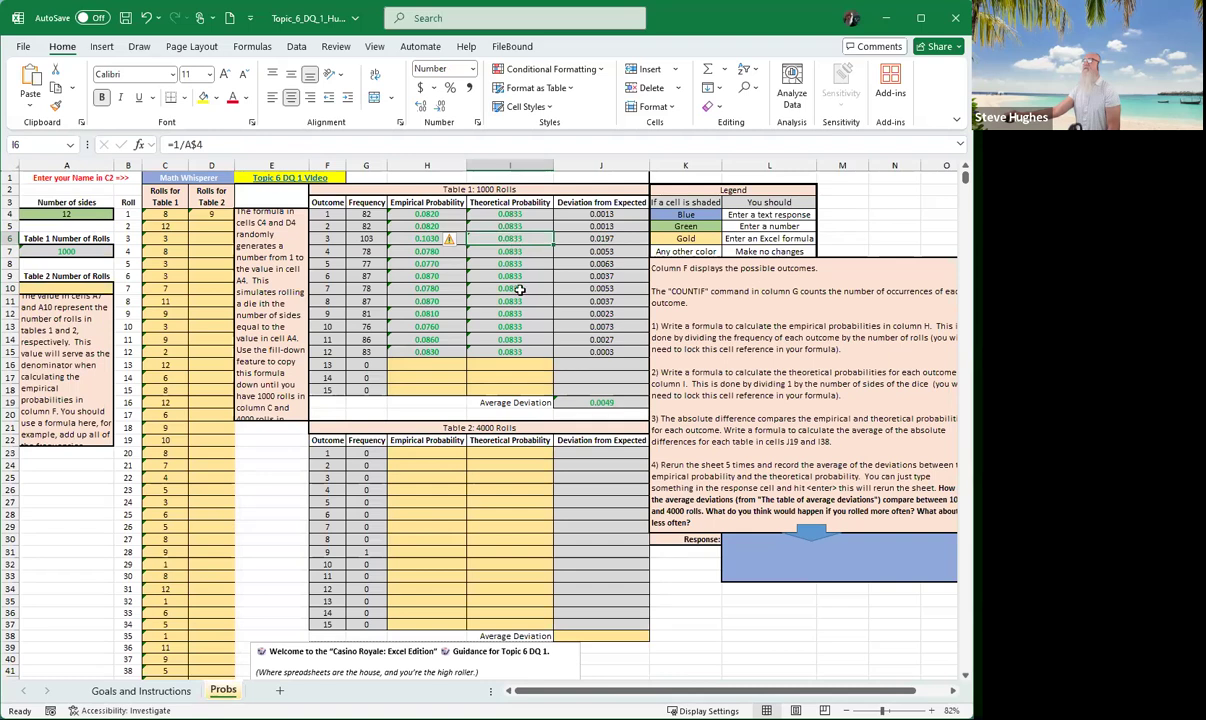